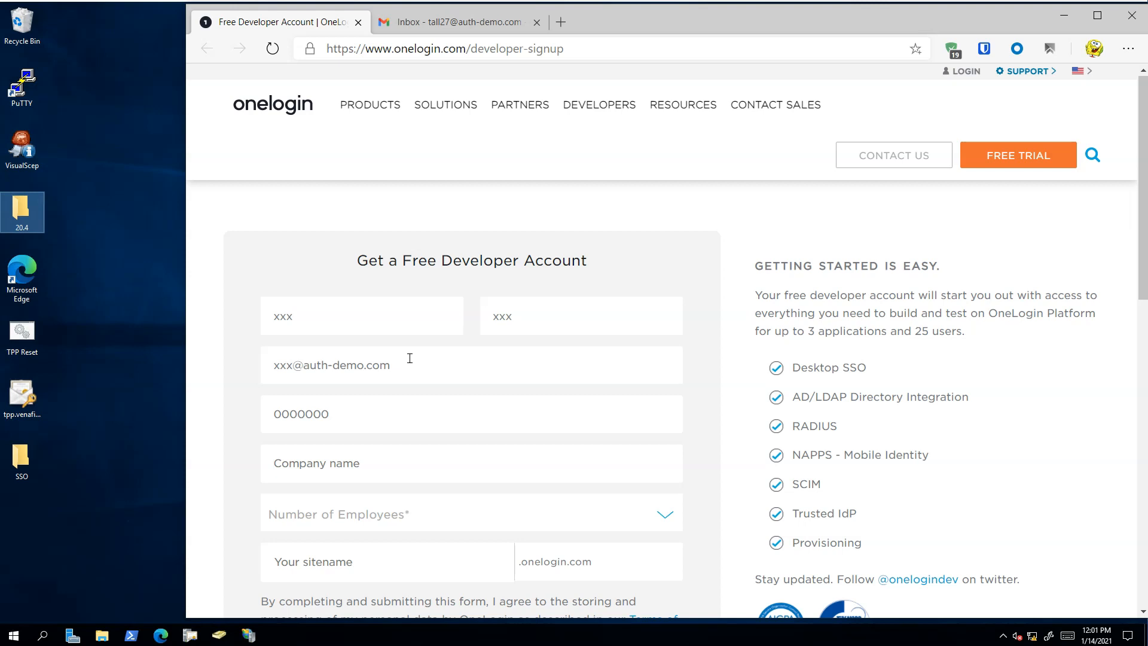
- Enter N/A as the company name and set the number of employees to 200-1,999 in the developer signup form
{"action": "key", "text": "Tab"}
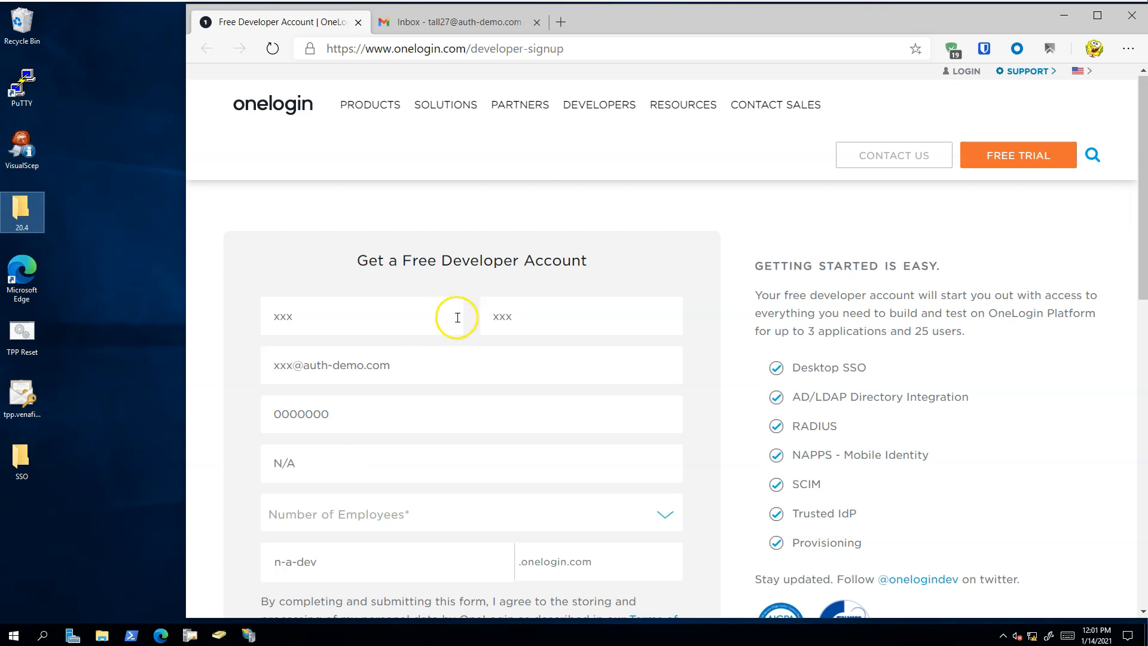
{"action": "left_click", "coordinate": [426, 519]}
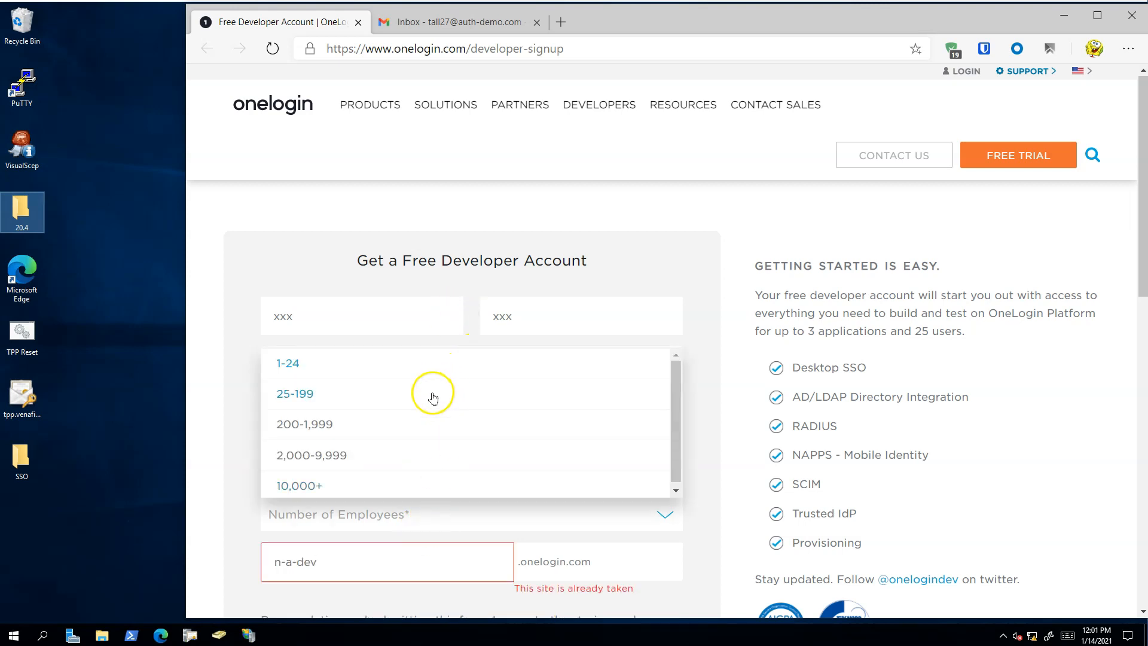
{"action": "left_click", "coordinate": [432, 422]}
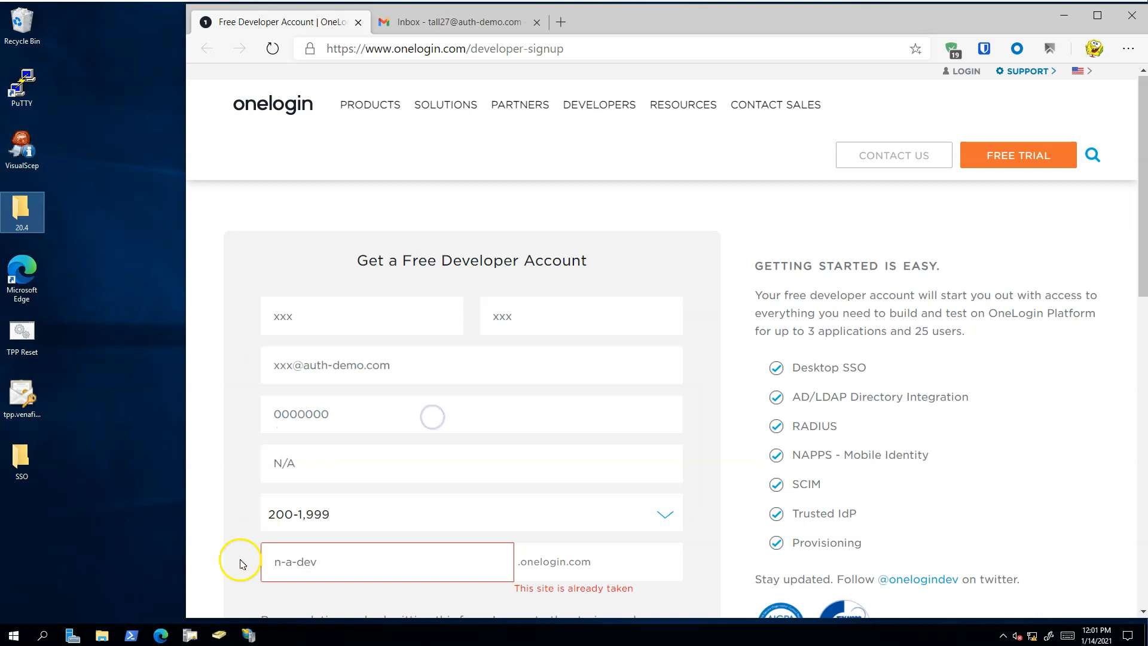
- Change the site name to n-a-dev1, then pass the robot check and submit the developer signup form
{"action": "scroll", "coordinate": [234, 556], "scroll_direction": "down", "scroll_amount": 3}
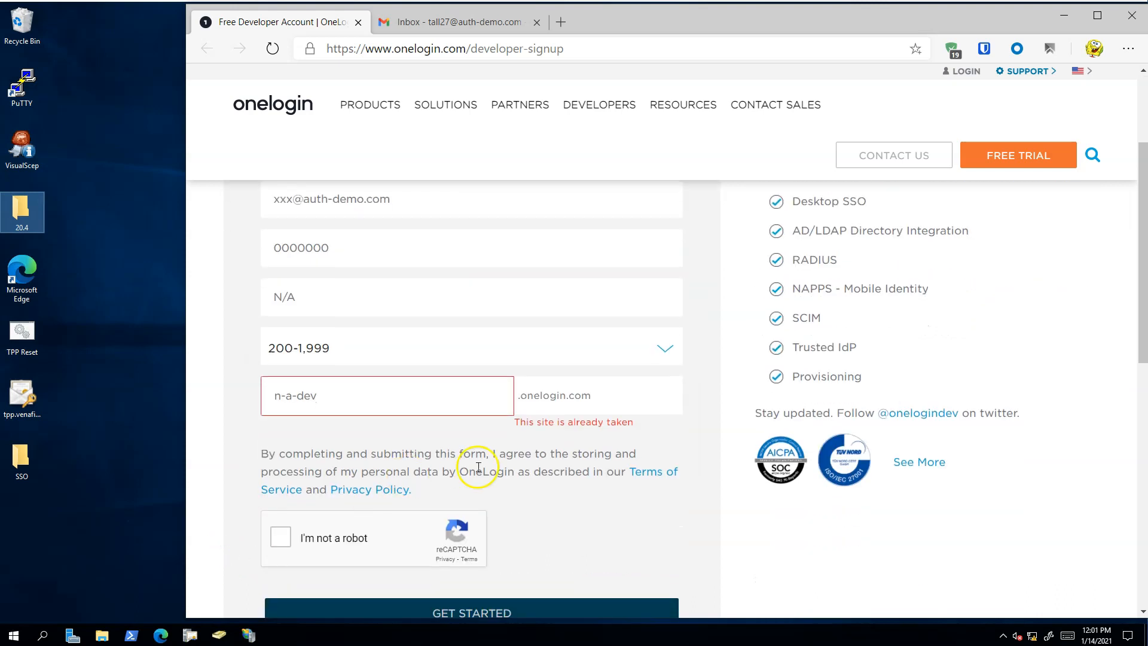
{"action": "left_click", "coordinate": [333, 395]}
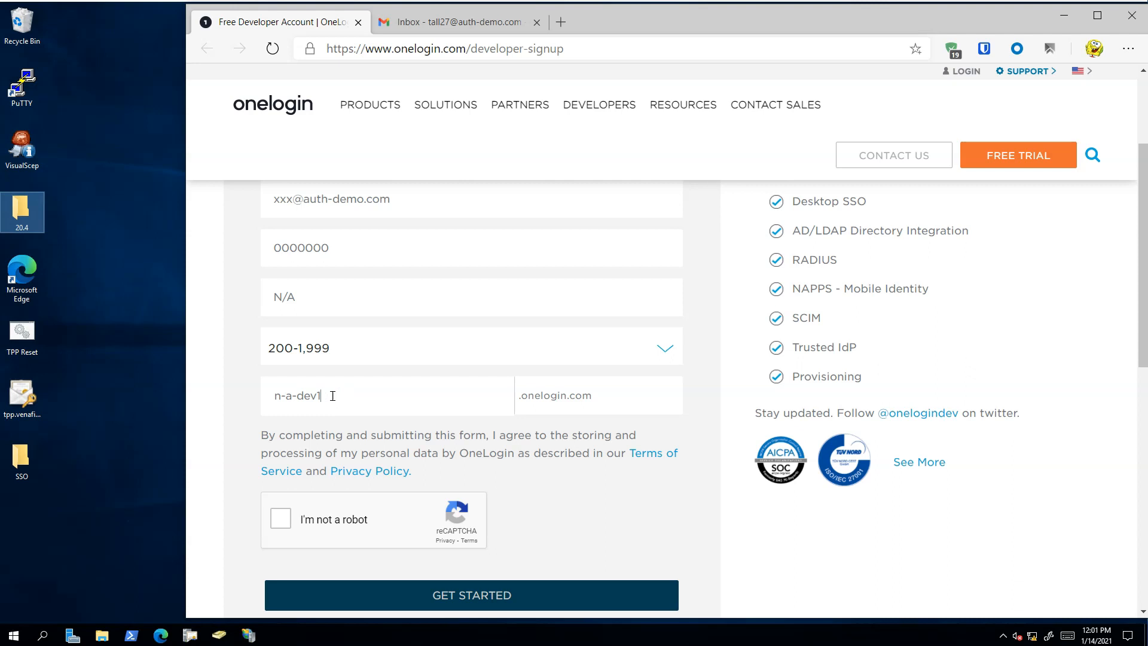
{"action": "left_click", "coordinate": [281, 517]}
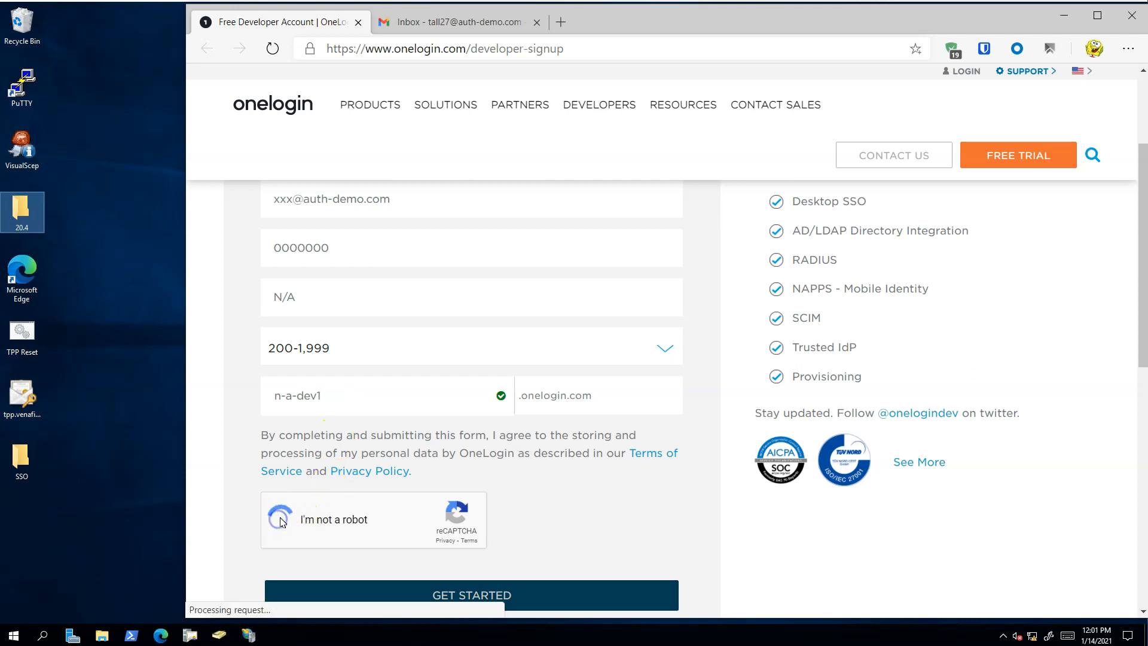
{"action": "left_click", "coordinate": [483, 592]}
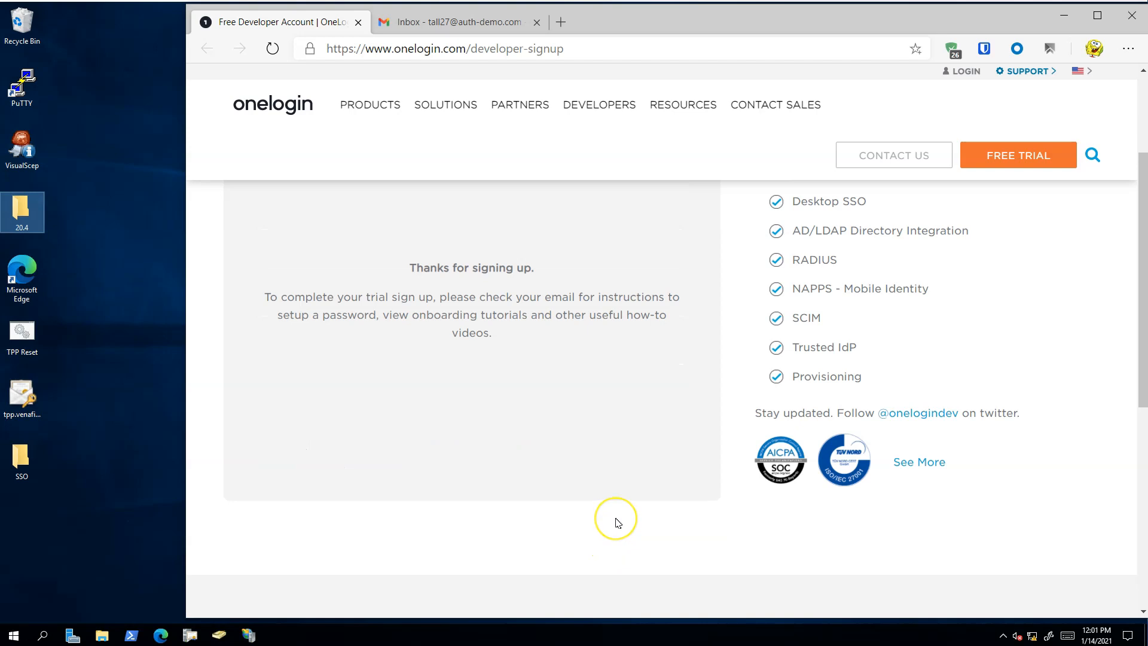
- Verify the account's email address through the OneLogin message in the Gmail inbox and continue to the password setup
{"action": "scroll", "coordinate": [618, 523], "scroll_direction": "up", "scroll_amount": 3}
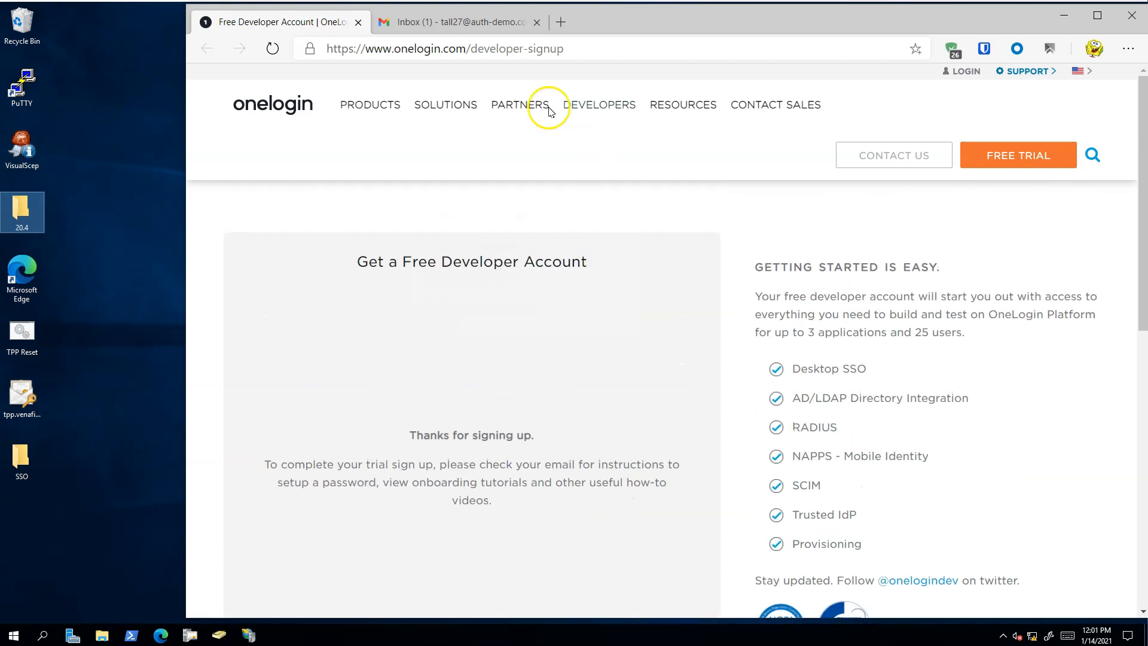
{"action": "left_click", "coordinate": [470, 21]}
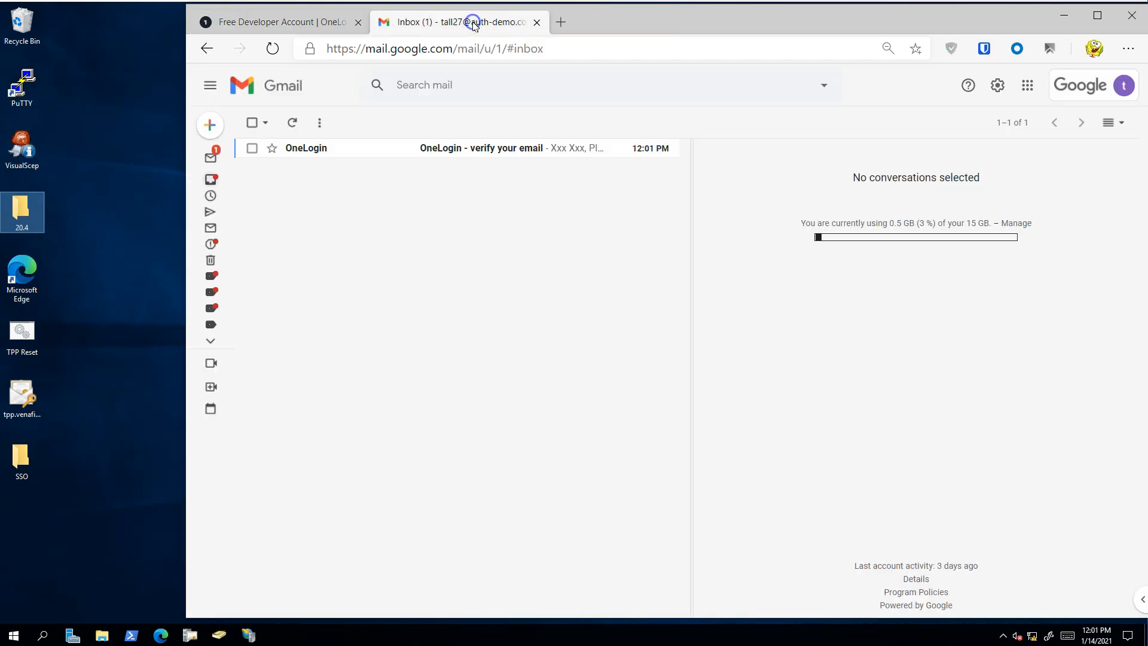
{"action": "left_click", "coordinate": [463, 148]}
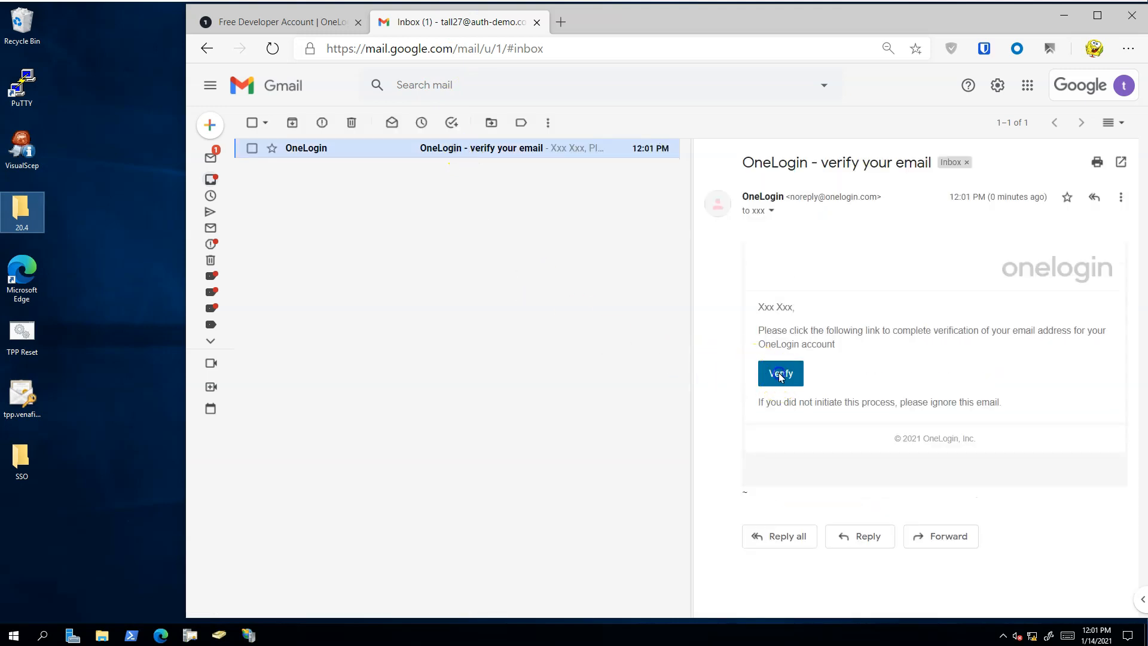
{"action": "left_click", "coordinate": [779, 381]}
{"action": "left_click", "coordinate": [665, 262]}
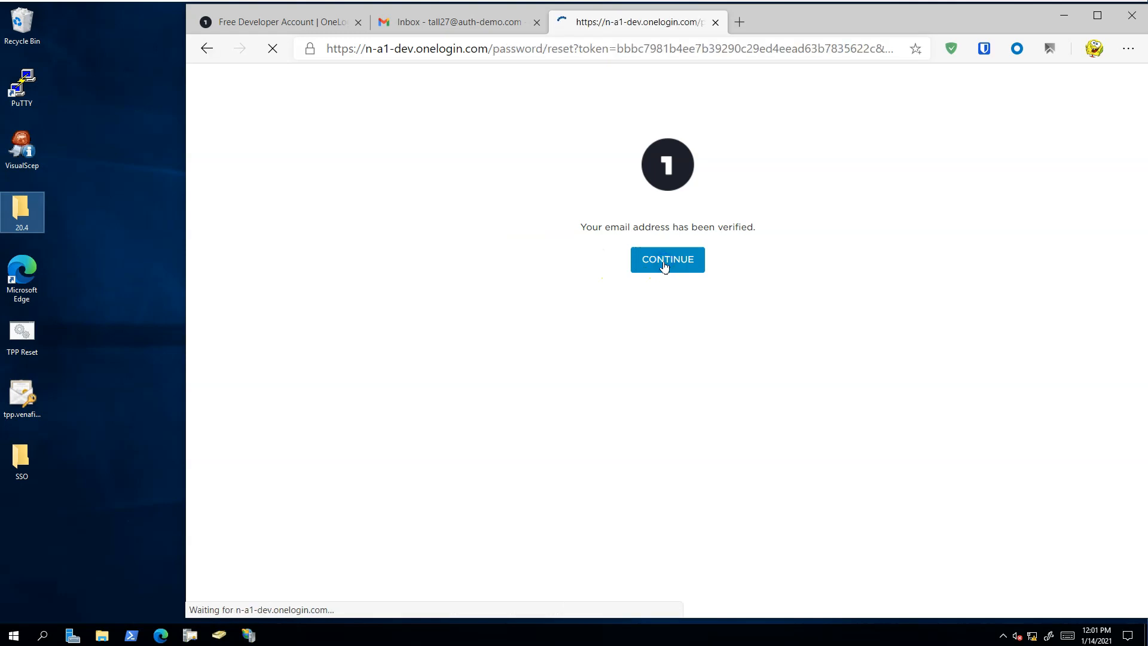
- Enter and confirm a new OneLogin account password and submit it
{"action": "left_click", "coordinate": [615, 376]}
{"action": "type", "text": "********"}
{"action": "key", "text": "Tab"}
{"action": "type", "text": "*******"}
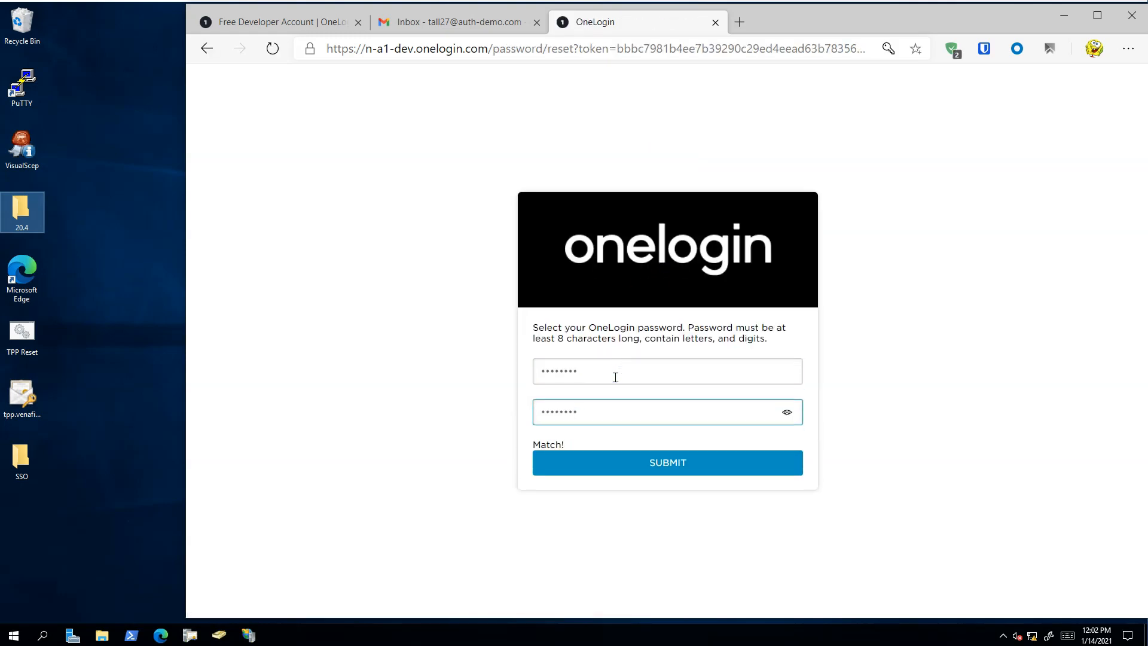
{"action": "left_click", "coordinate": [628, 463]}
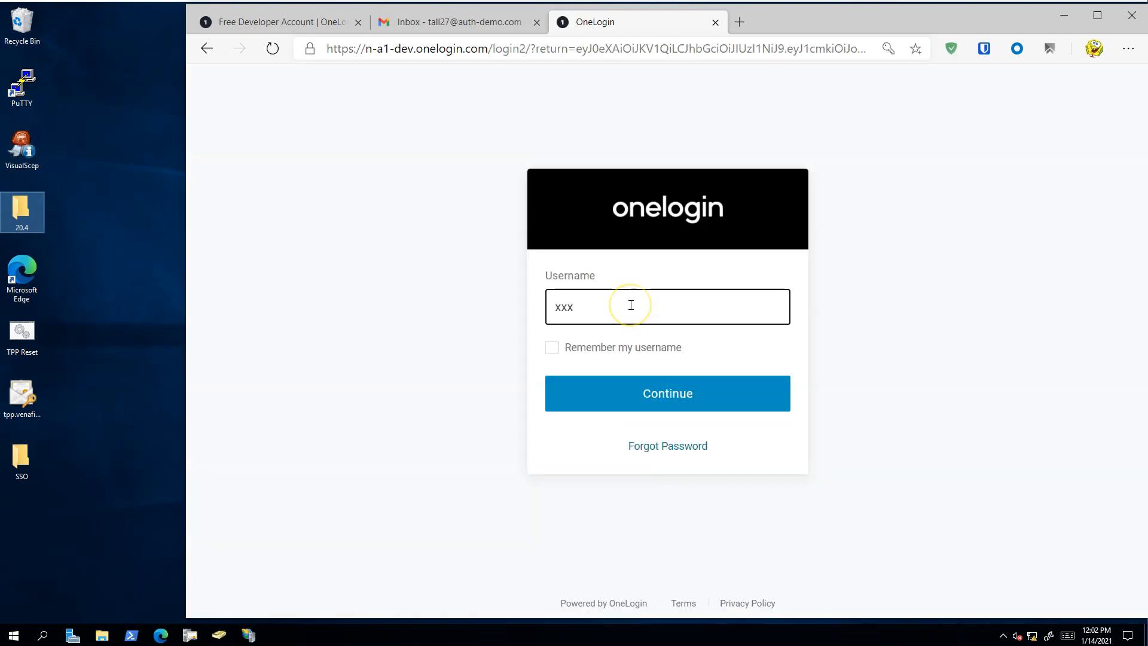
- Sign in to OneLogin with the new account's username remembered and its account password
{"action": "left_click", "coordinate": [552, 347]}
{"action": "left_click", "coordinate": [656, 400]}
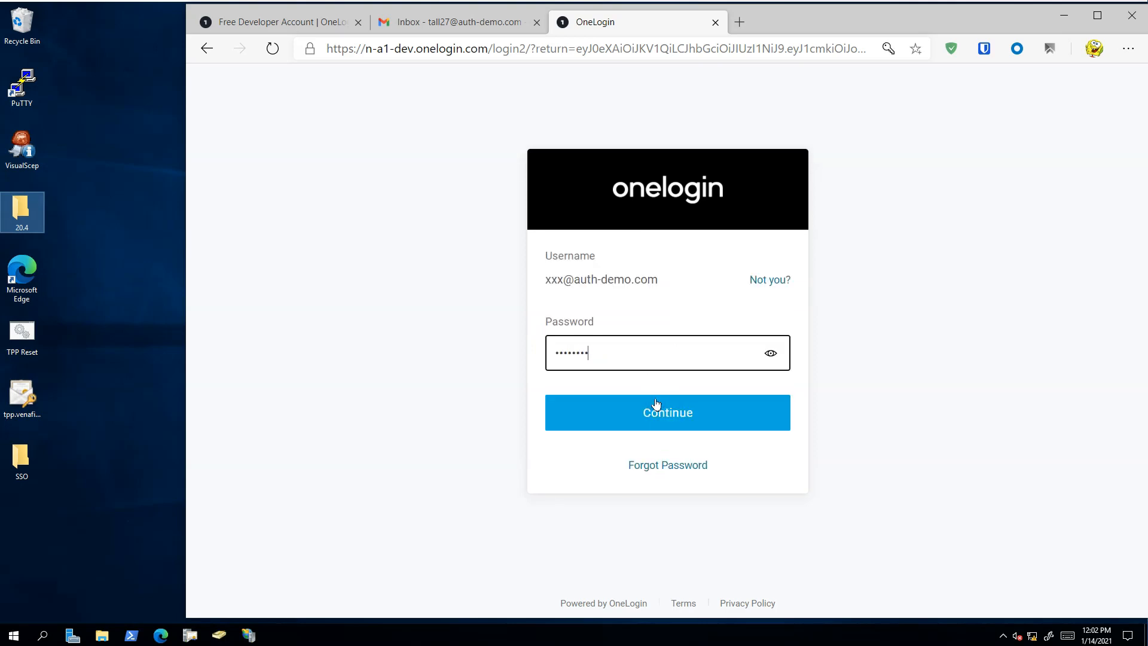
{"action": "left_click", "coordinate": [656, 403]}
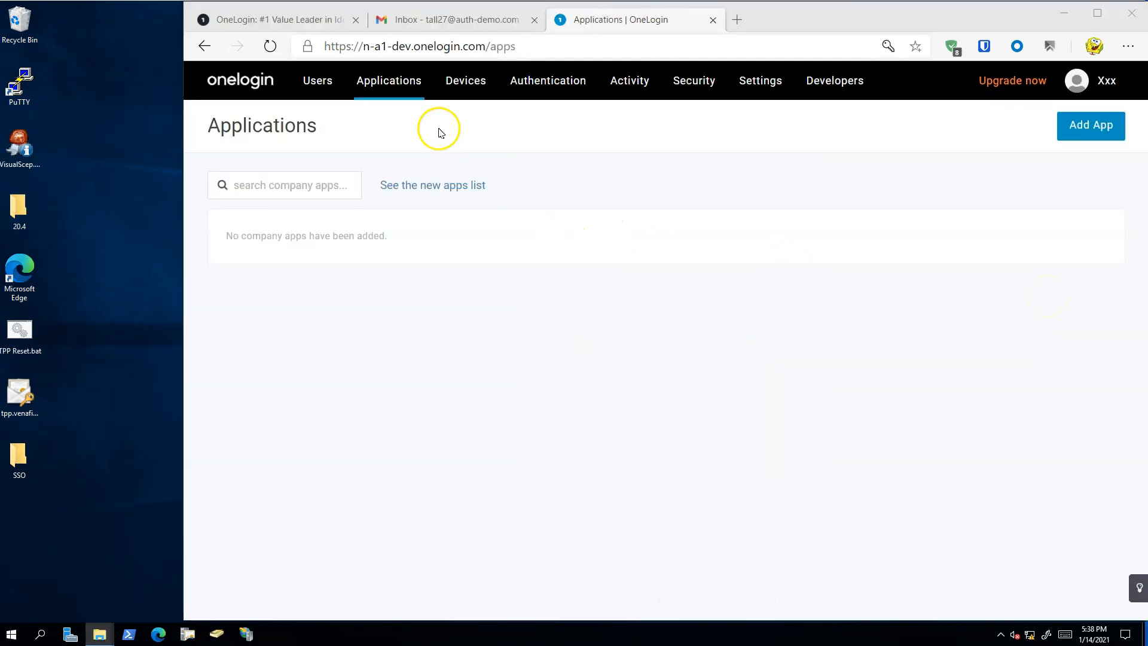
- Start adding a company application, searching the app catalog for "saml" and choosing SAML Test Connector (Advanced)
{"action": "mouse_move", "coordinate": [397, 85]}
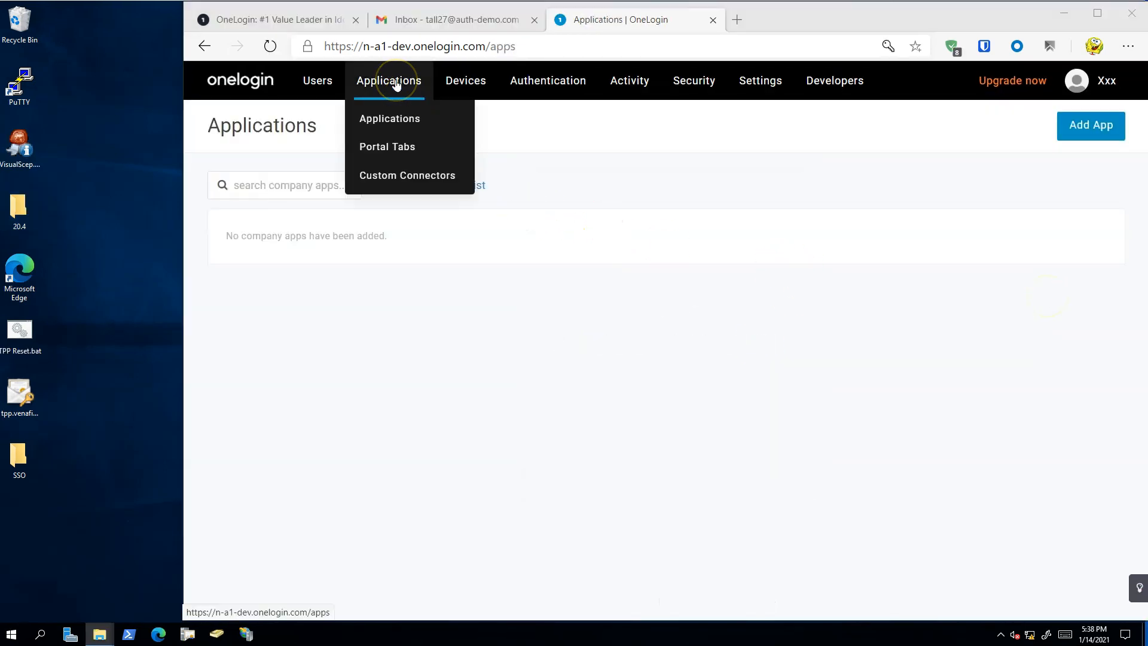
{"action": "left_click", "coordinate": [1076, 128]}
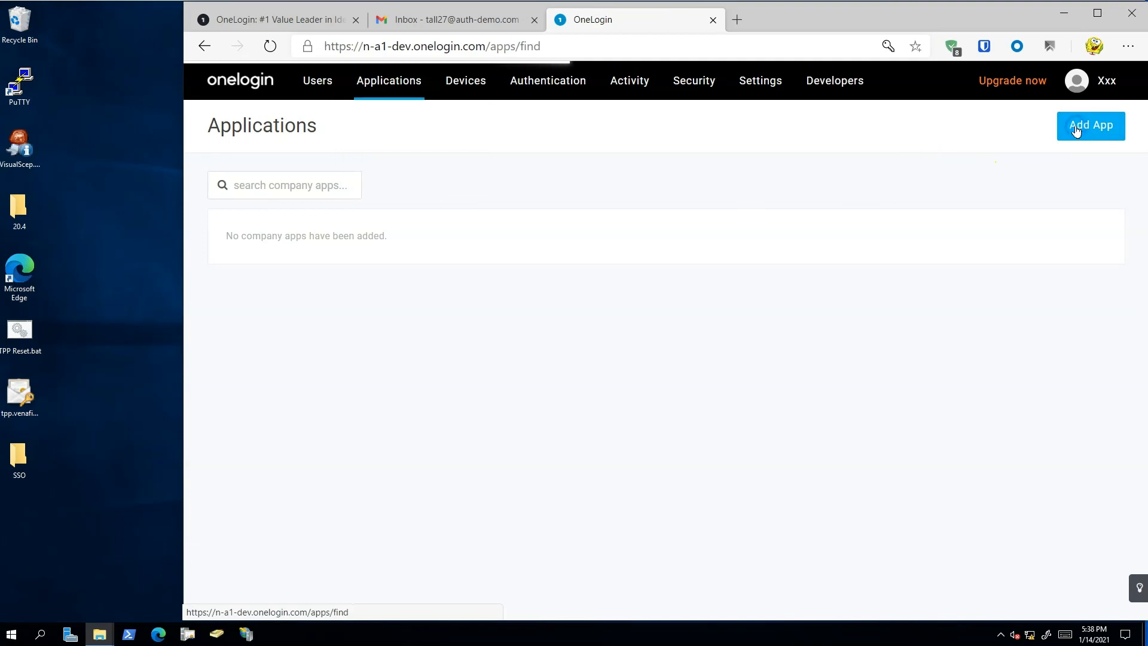
{"action": "left_click", "coordinate": [288, 182]}
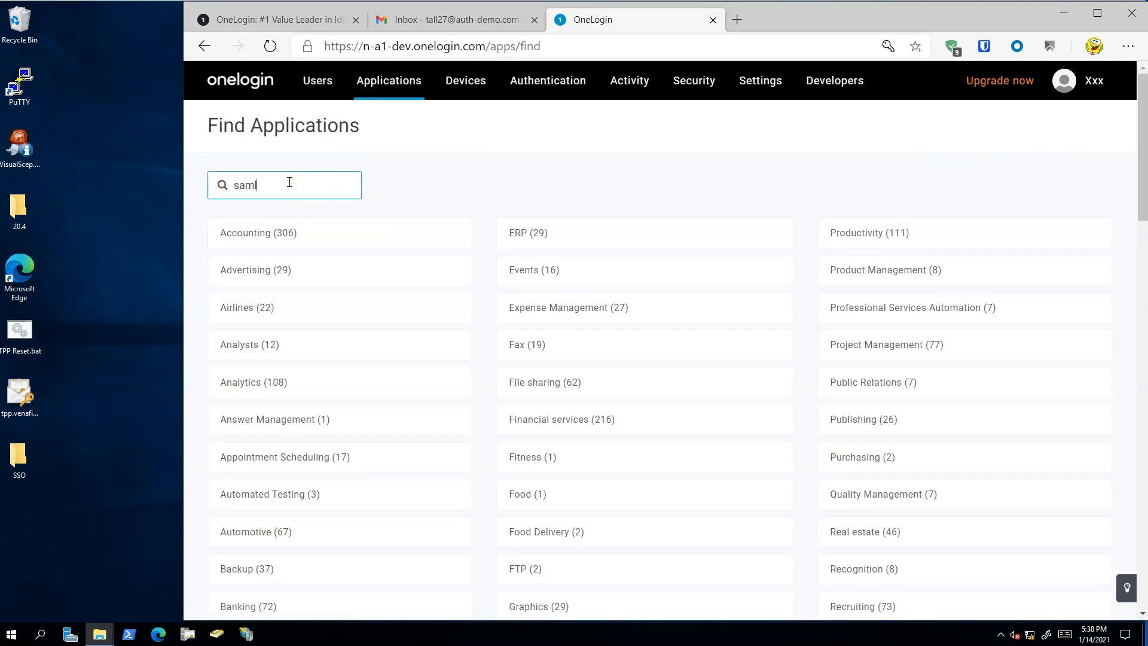
{"action": "scroll", "coordinate": [311, 251], "scroll_direction": "down", "scroll_amount": 3}
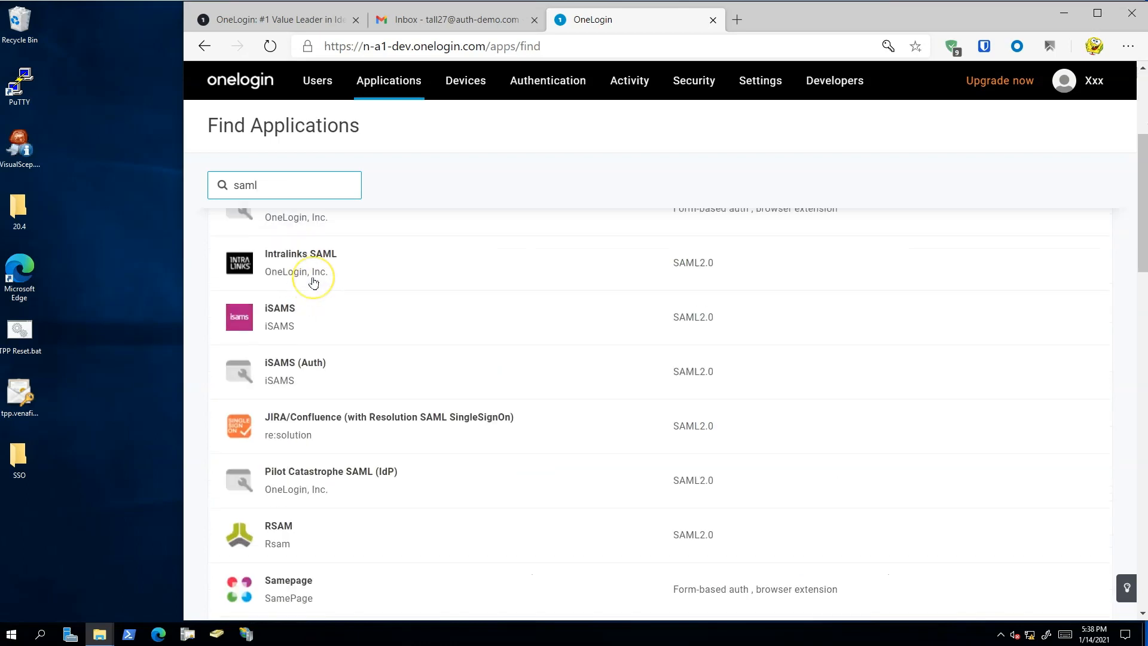
{"action": "scroll", "coordinate": [314, 281], "scroll_direction": "down", "scroll_amount": 3}
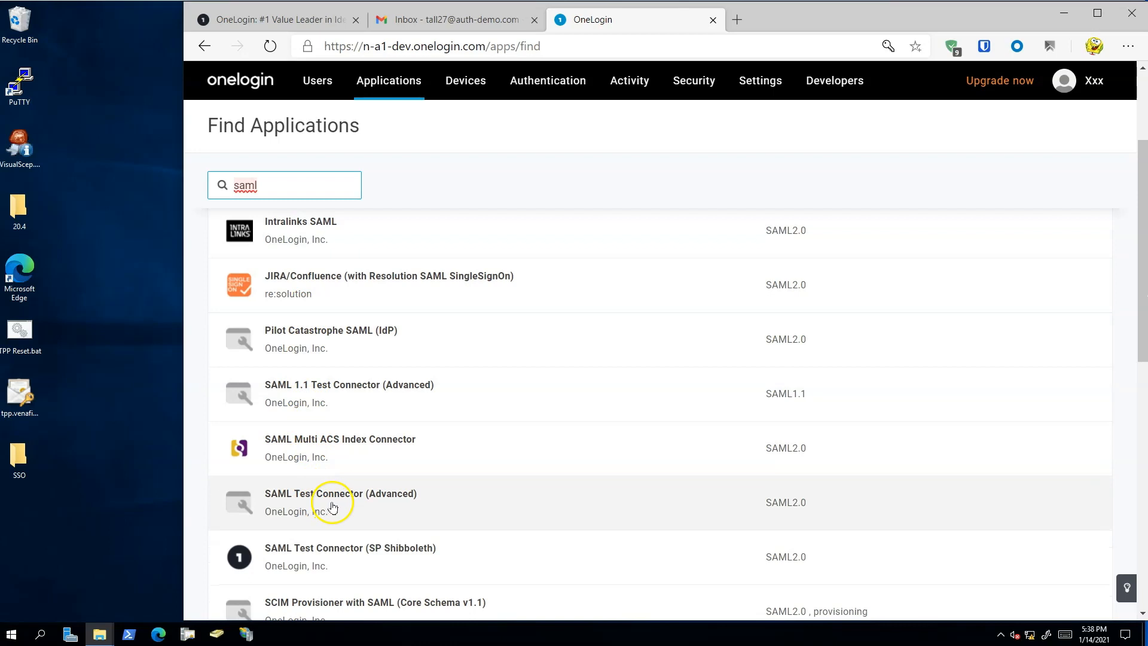
{"action": "left_click", "coordinate": [391, 508]}
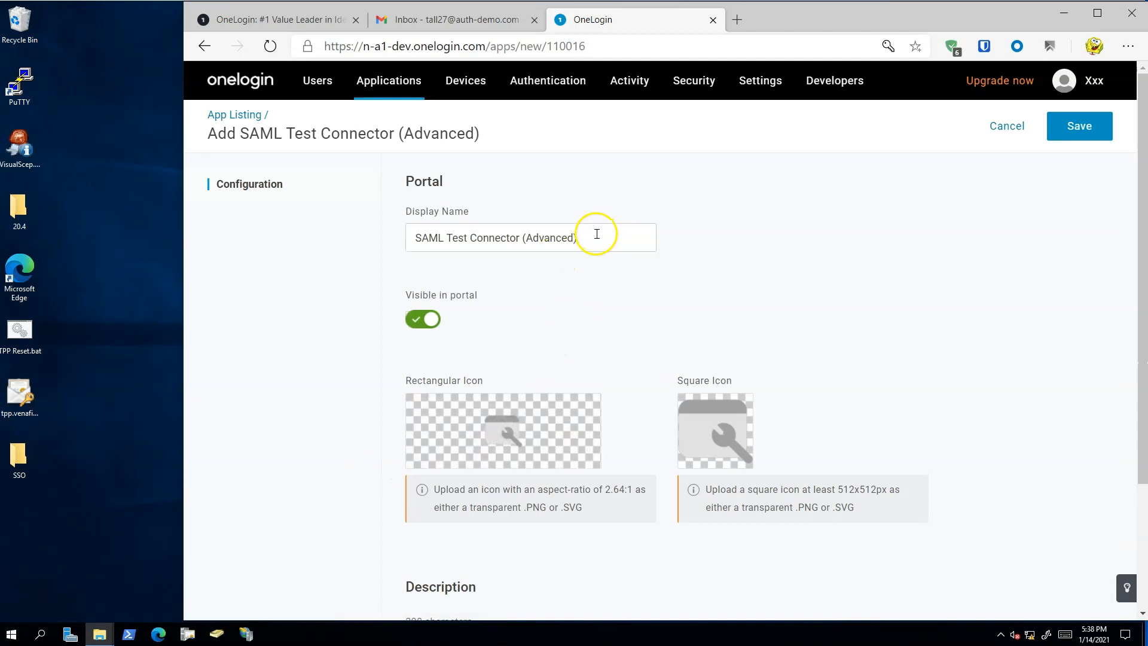
- Set the connector's display name to Venafi TLS Protect, turn off its portal visibility and save the app
{"action": "left_click_drag", "start_coordinate": [597, 237], "coordinate": [357, 235]}
{"action": "type", "text": "Venafi TLS Protect"}
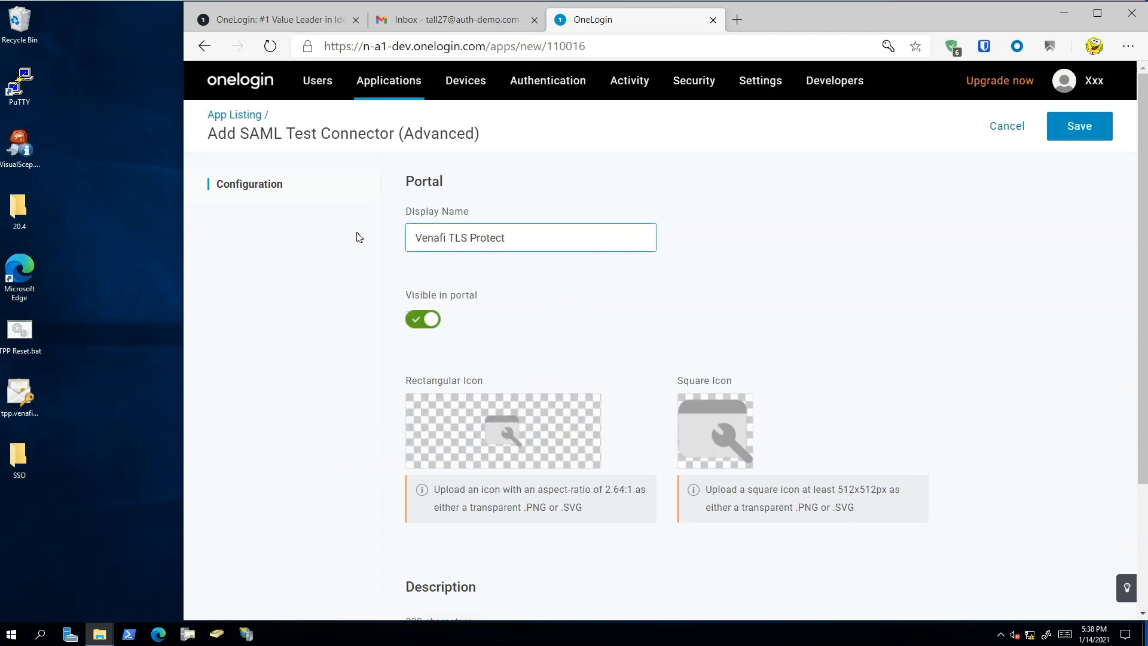
{"action": "left_click", "coordinate": [422, 318]}
{"action": "left_click", "coordinate": [1076, 129]}
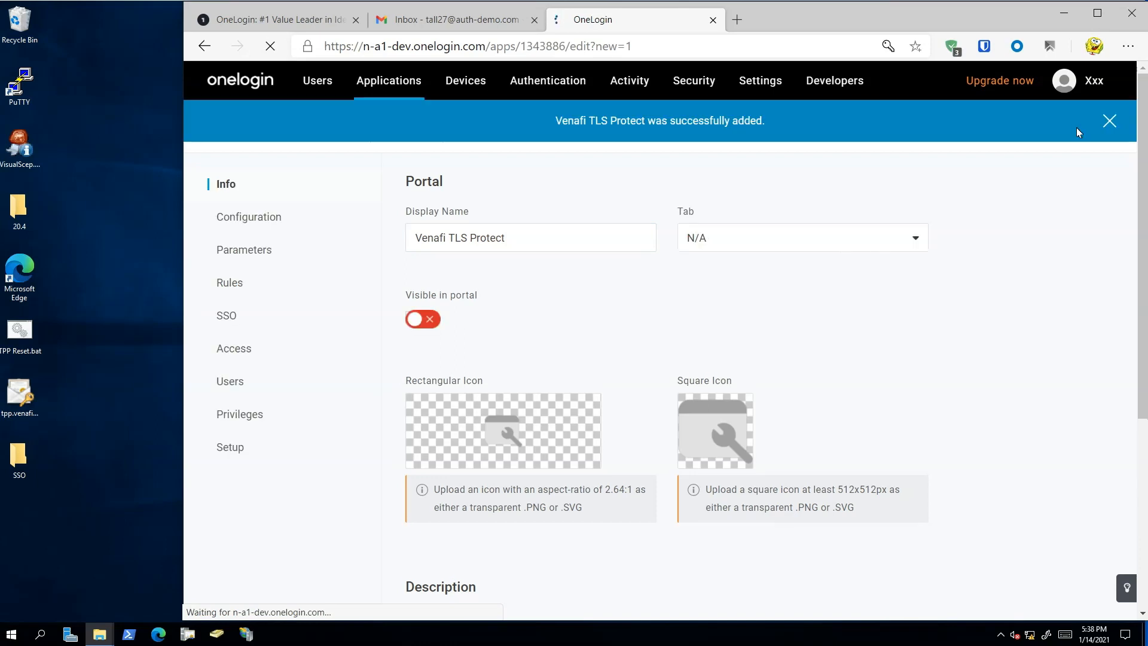
- Change the SAML signature algorithm in the Venafi TLS Protect app's SSO settings and save the update
{"action": "left_click", "coordinate": [227, 315]}
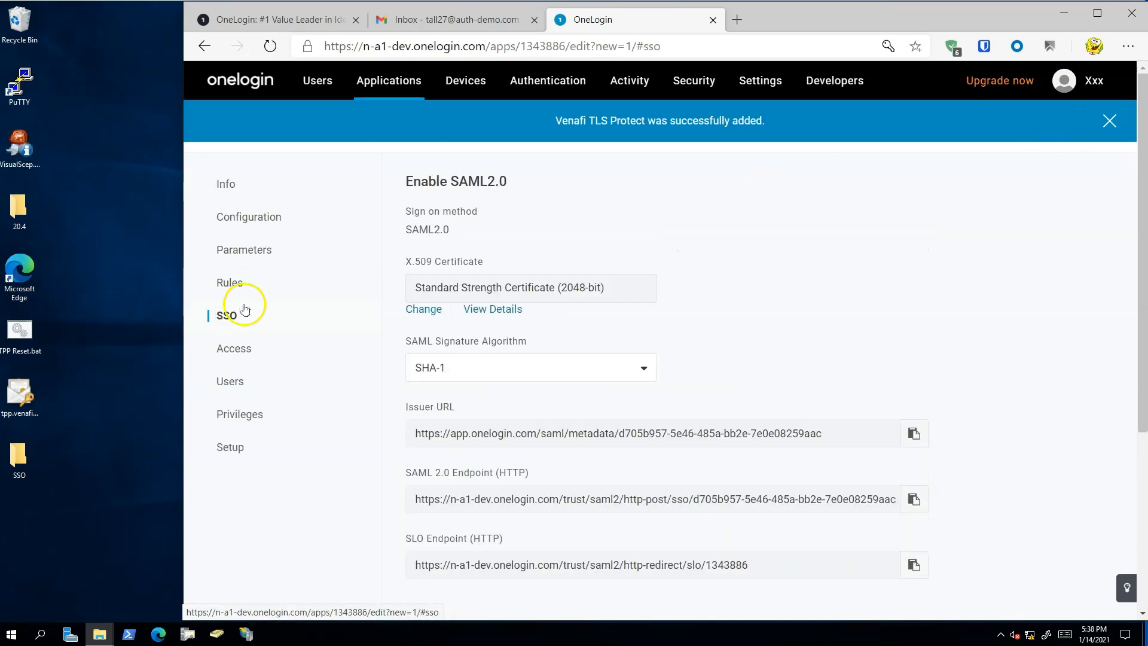
{"action": "left_click", "coordinate": [598, 368]}
{"action": "left_click", "coordinate": [436, 466]}
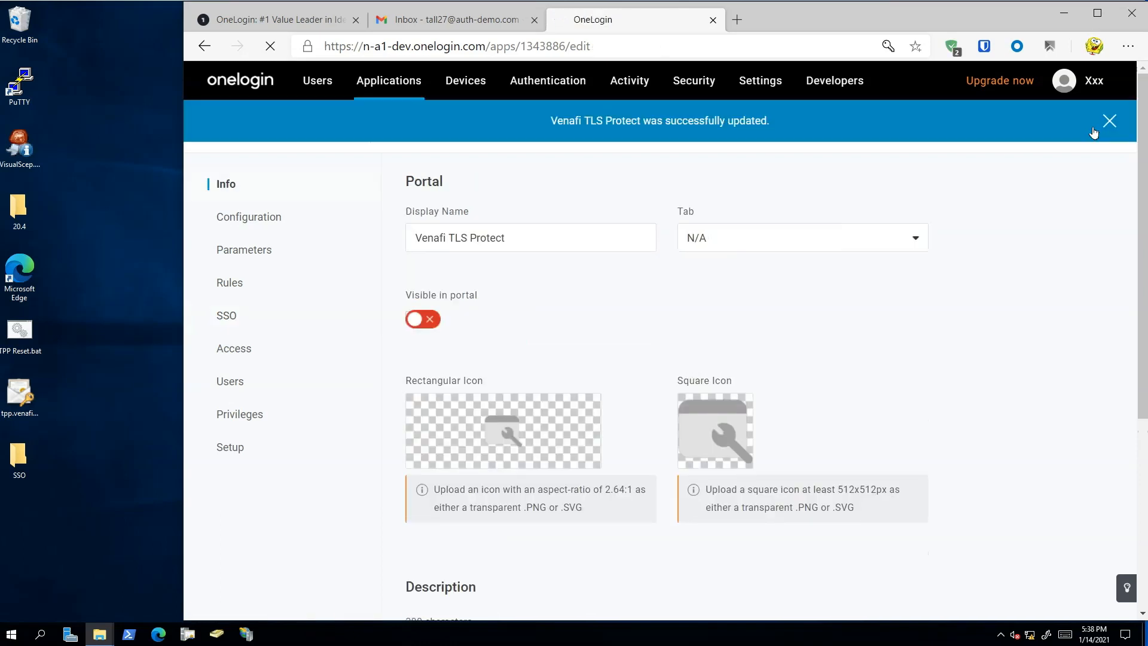
{"action": "left_click", "coordinate": [1110, 121]}
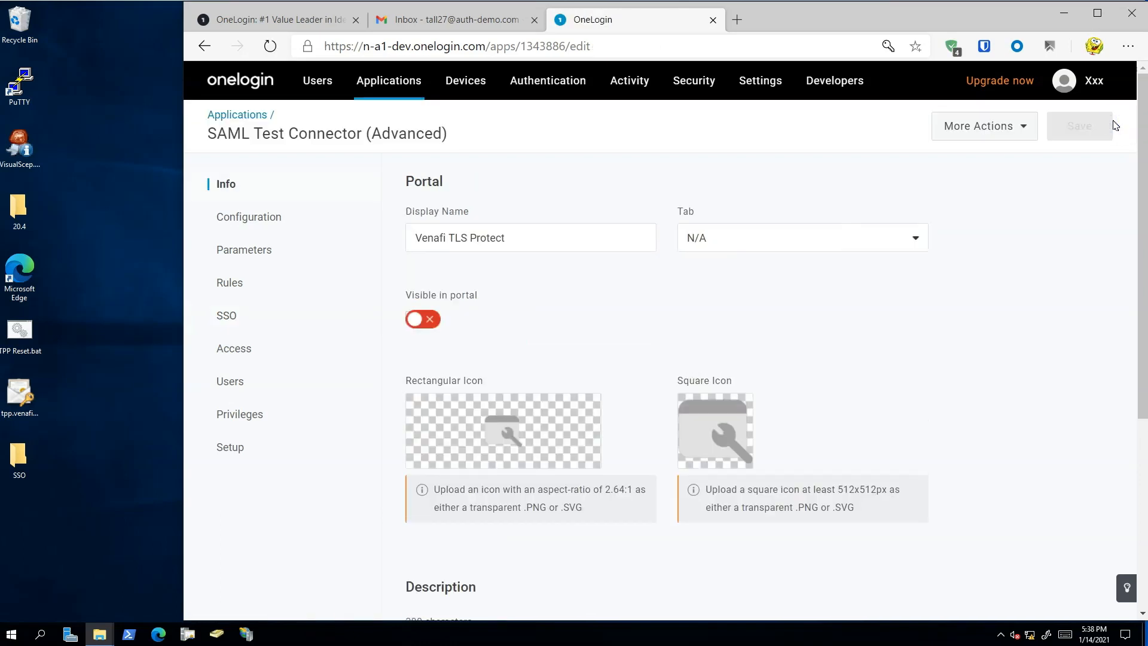
- Download the app's SAML metadata and copy the entire content of the XML file from Notepad
{"action": "left_click", "coordinate": [1016, 127]}
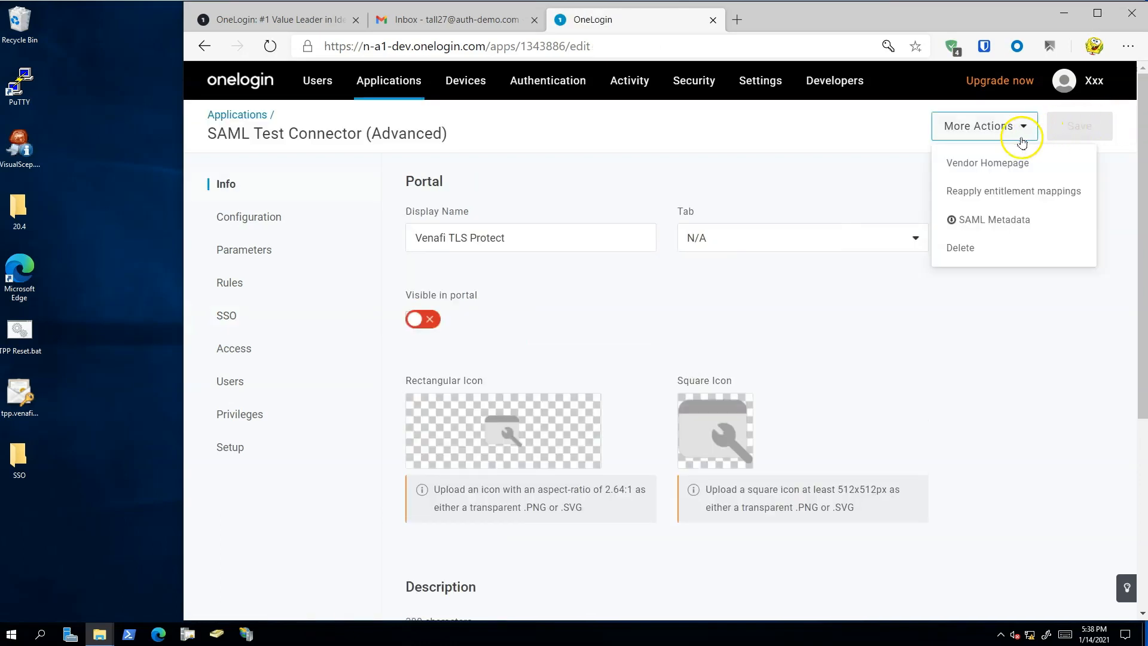
{"action": "left_click", "coordinate": [1016, 222]}
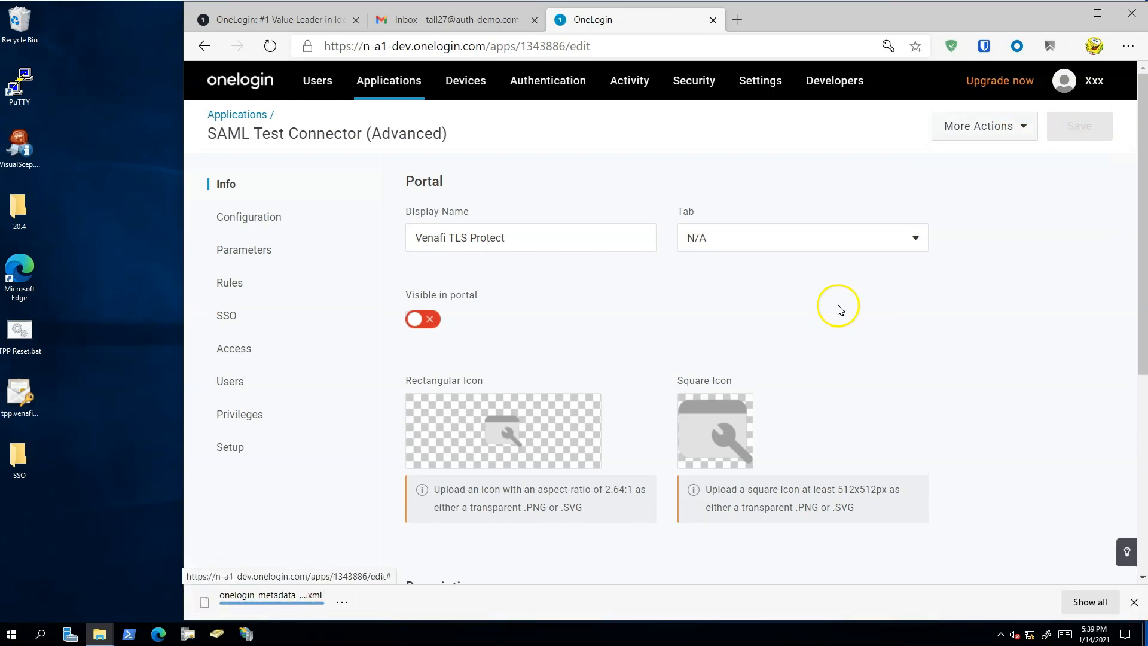
{"action": "left_click", "coordinate": [272, 596]}
{"action": "double_click", "coordinate": [464, 311]}
{"action": "key", "text": "ctrl+a"}
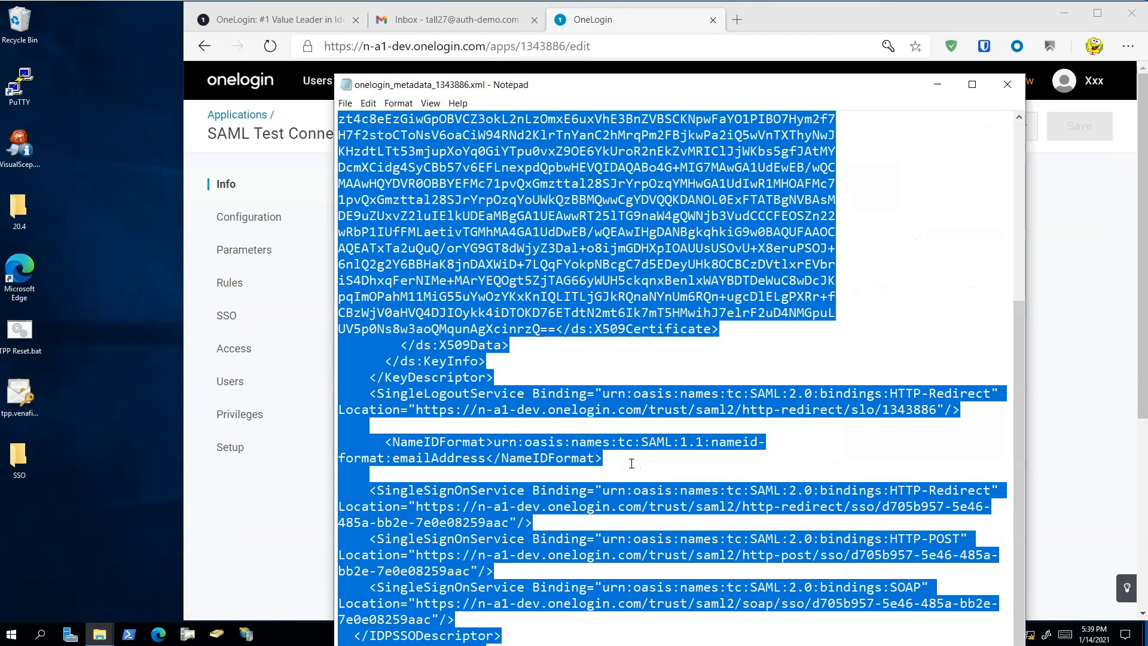
{"action": "left_click", "coordinate": [1007, 84]}
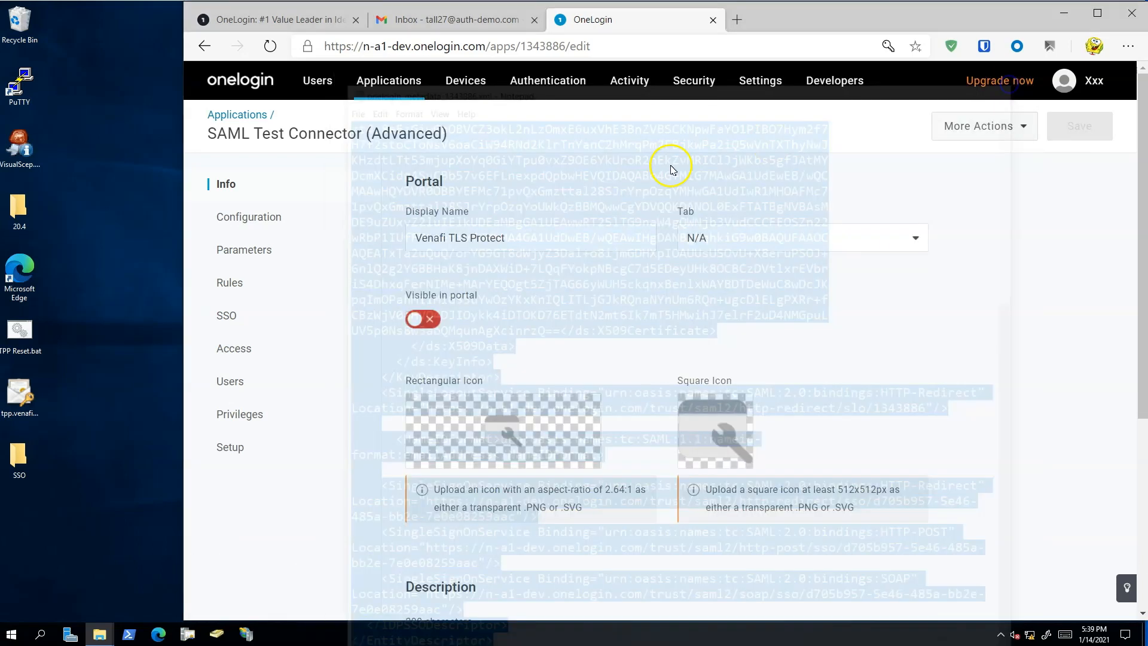
- Create a new text document in the SSO folder and name it oneLogin.xml, accepting the extension change
{"action": "left_click", "coordinate": [118, 290]}
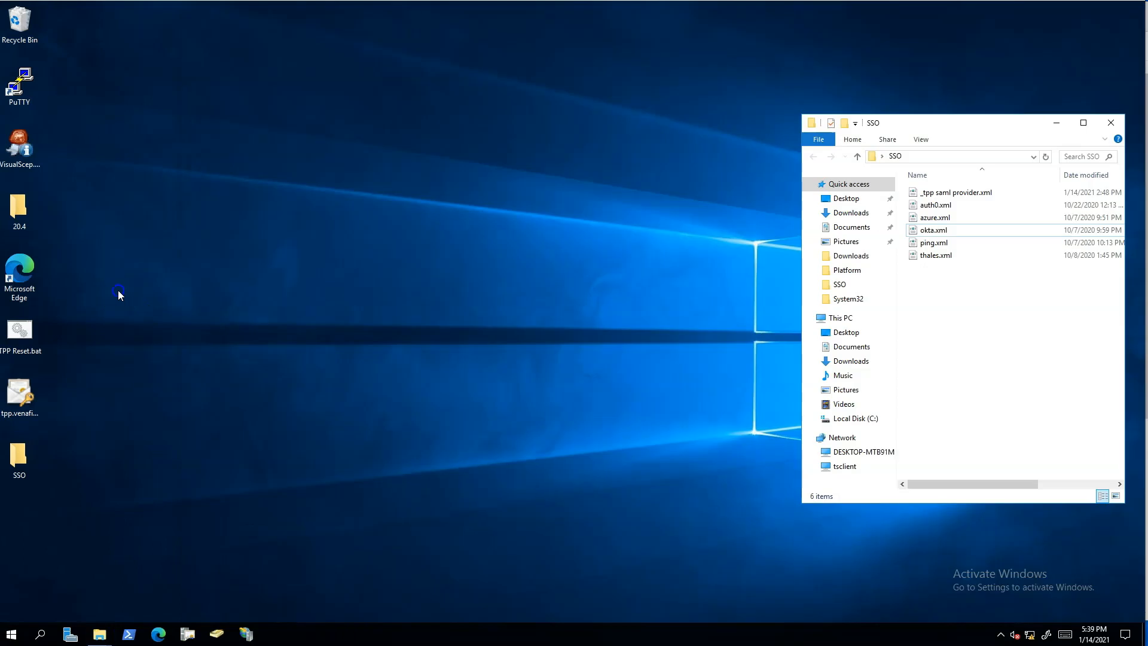
{"action": "right_click", "coordinate": [987, 341]}
{"action": "left_click", "coordinate": [995, 484]}
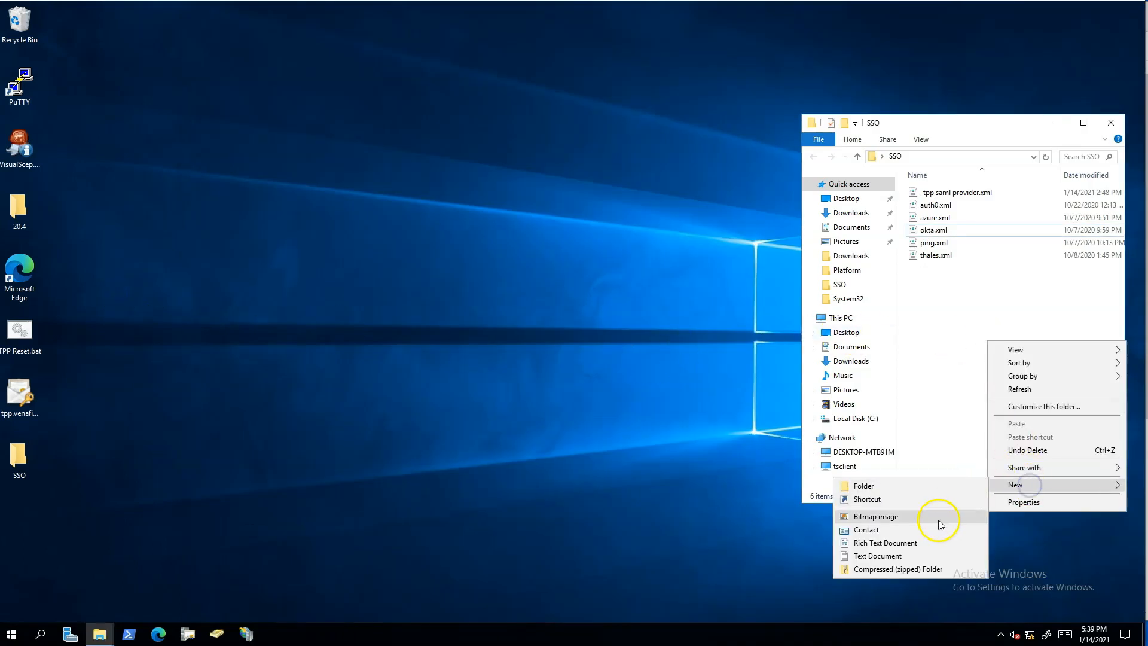
{"action": "left_click", "coordinate": [931, 556]}
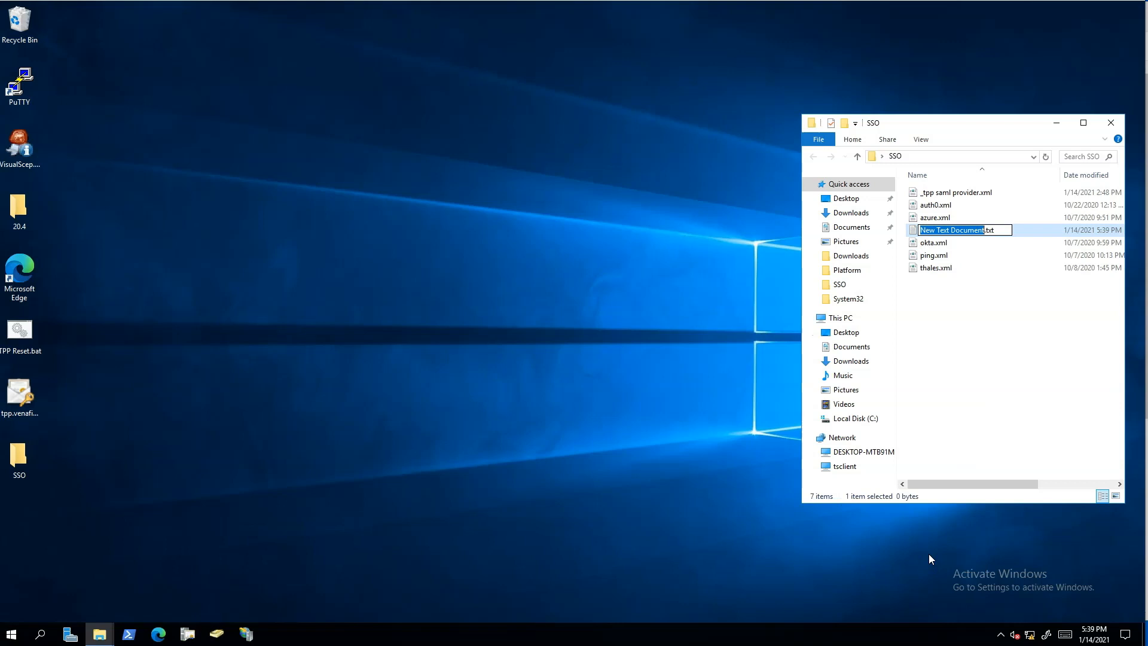
{"action": "key", "text": "BackSpace"}
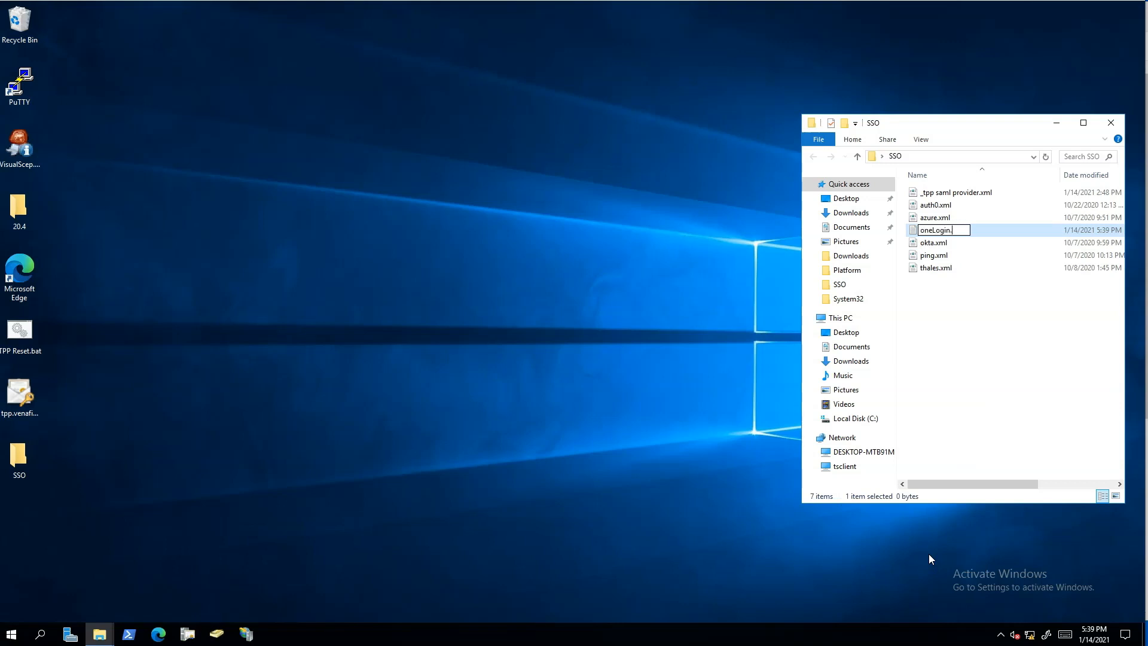
{"action": "key", "text": "Return"}
{"action": "key", "text": "Return"}
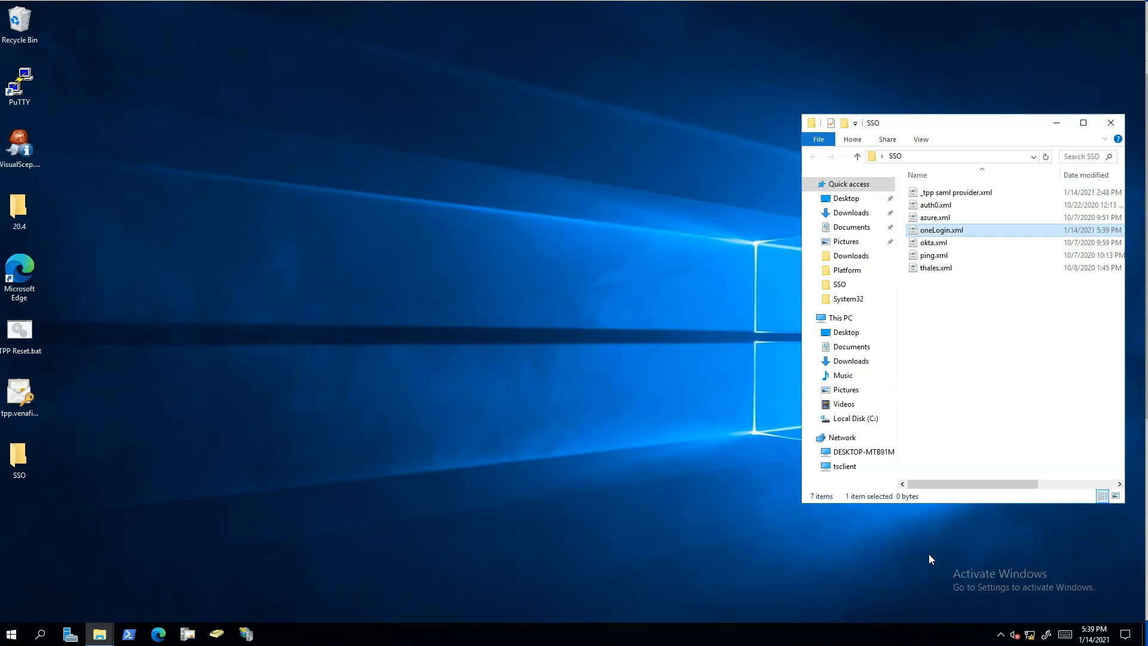
- Paste the copied SAML metadata into oneLogin.xml in Notepad, save the file and close it
{"action": "right_click", "coordinate": [955, 230]}
{"action": "left_click", "coordinate": [981, 253]}
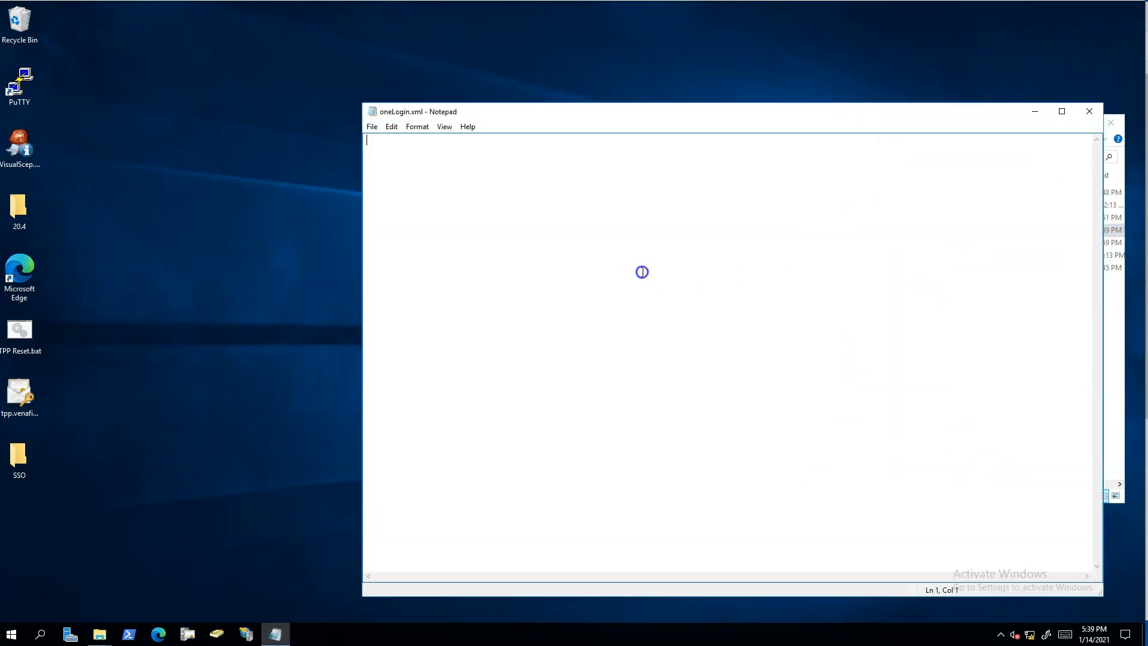
{"action": "key", "text": "ctrl+v"}
{"action": "left_click", "coordinate": [371, 126]}
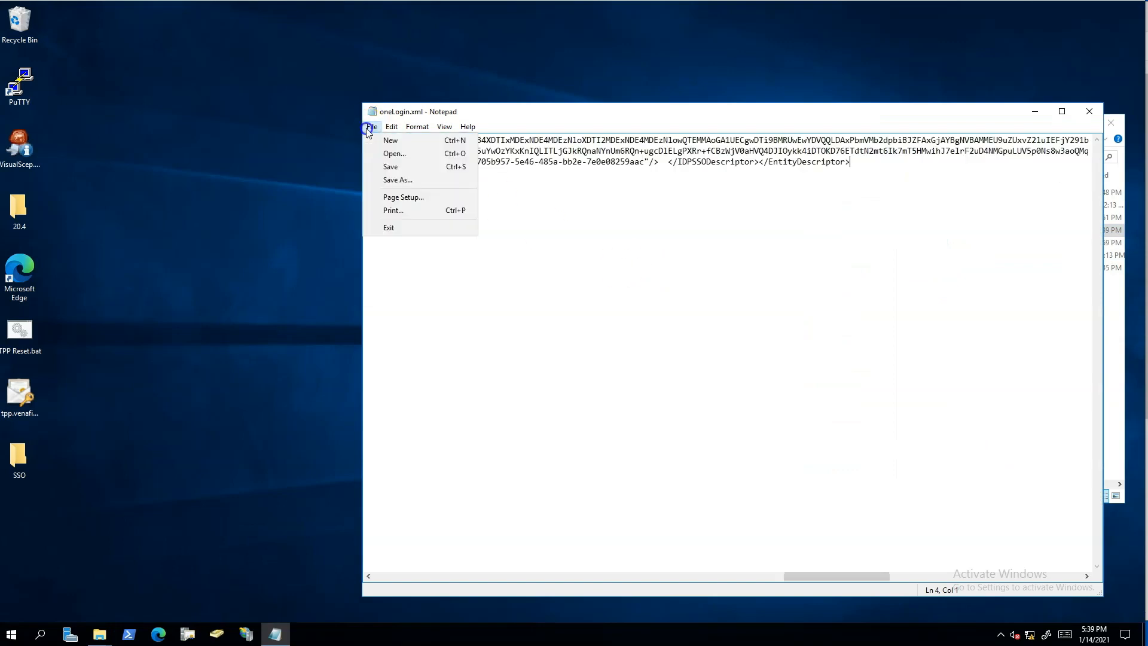
{"action": "left_click", "coordinate": [379, 167]}
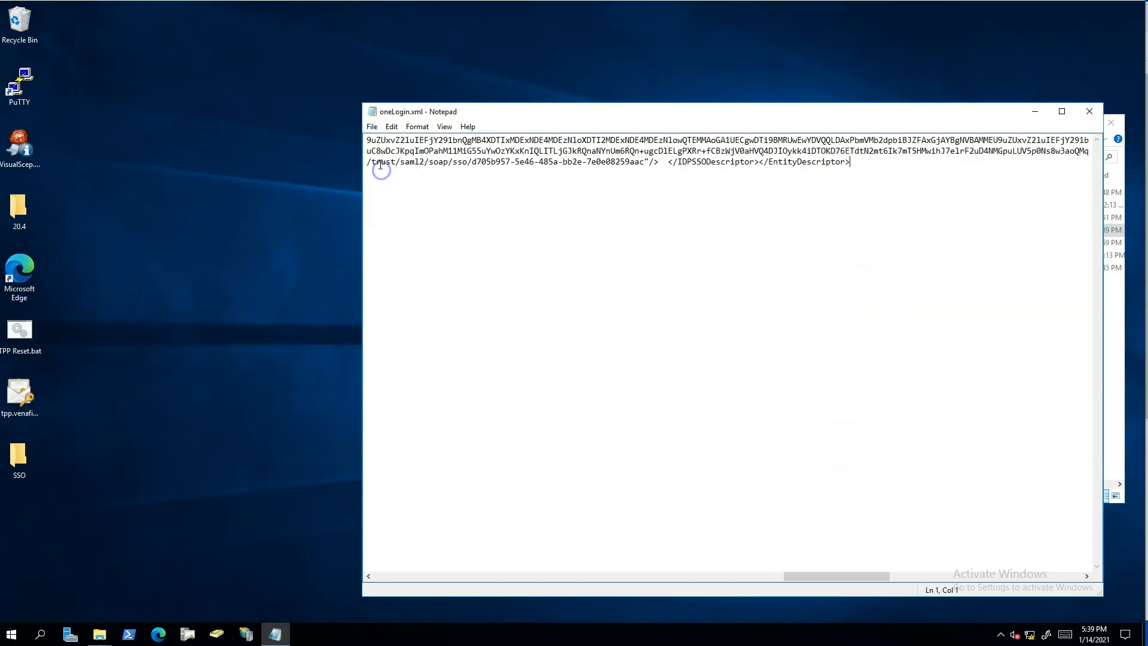
{"action": "double_click", "coordinate": [368, 111]}
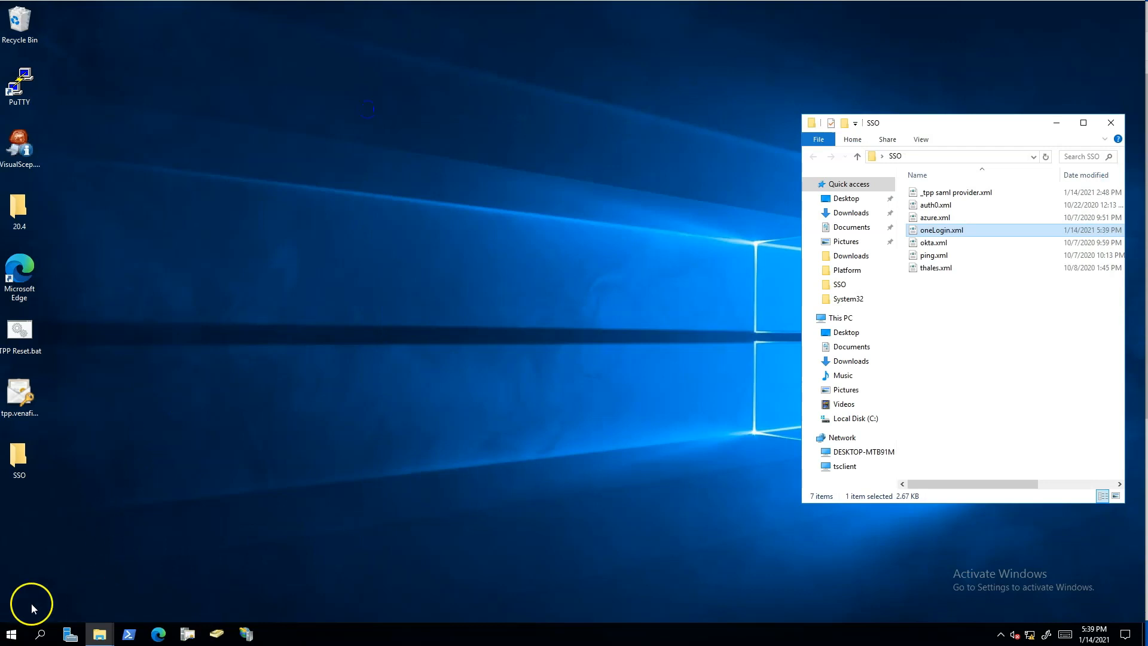
- Launch the Venafi Configuration Console and open the Venafidemo identity connector's properties, authenticating with the master admin password
{"action": "left_click", "coordinate": [11, 634]}
{"action": "left_click", "coordinate": [216, 520]}
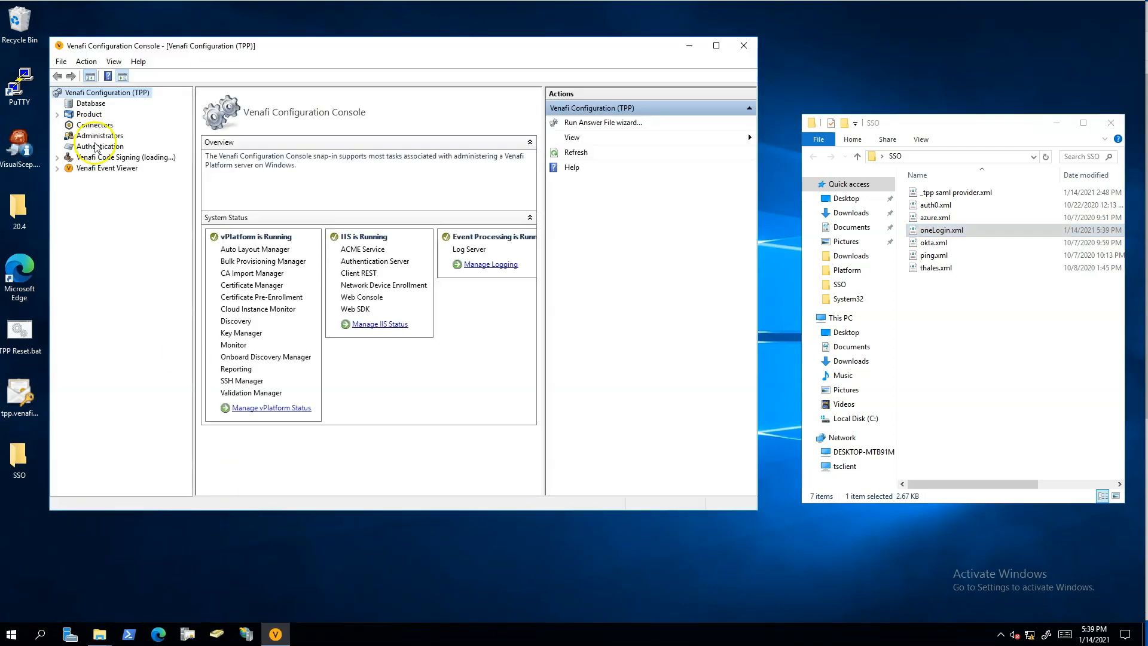
{"action": "left_click", "coordinate": [91, 125]}
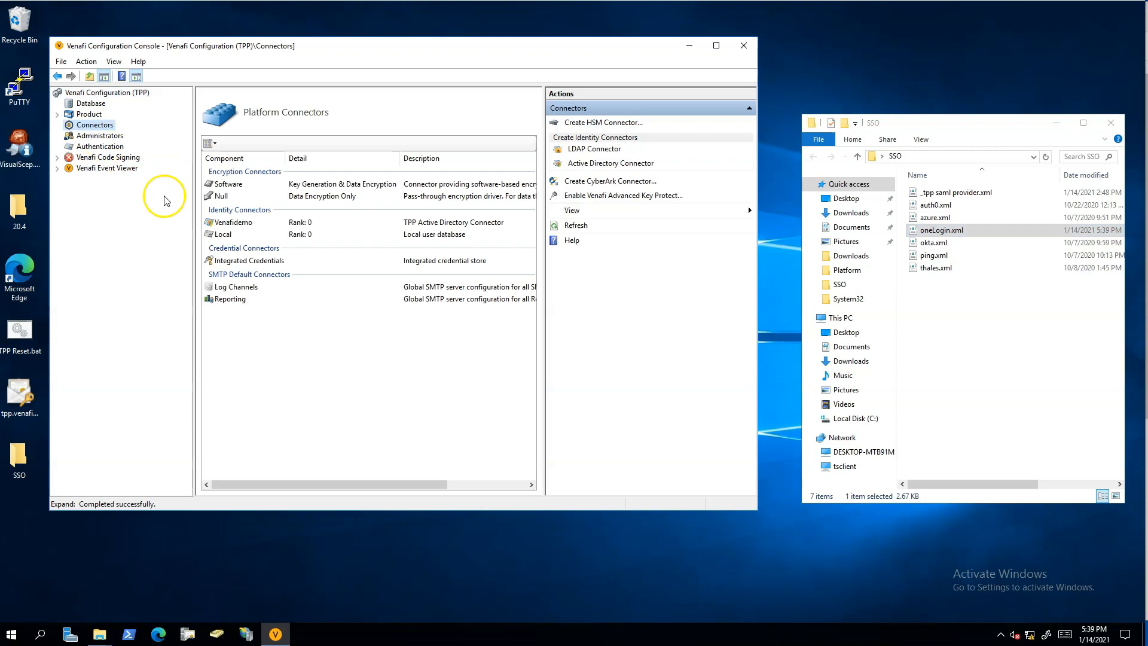
{"action": "left_click", "coordinate": [232, 224]}
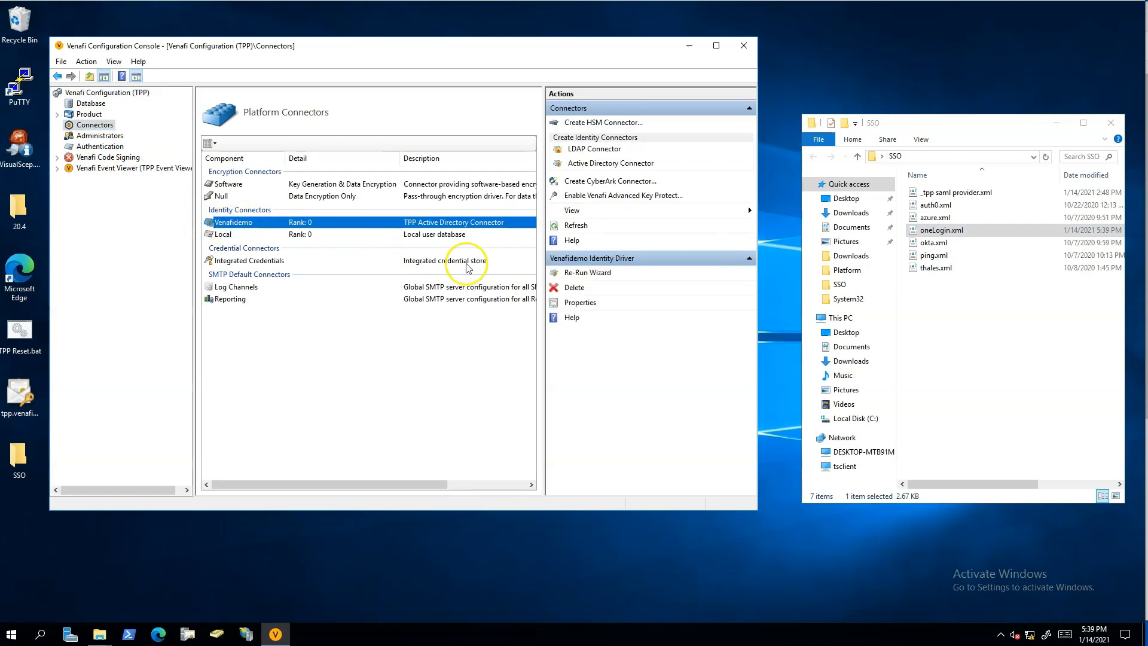
{"action": "left_click", "coordinate": [595, 304]}
{"action": "key", "text": "Tab"}
{"action": "type", "text": "••"}
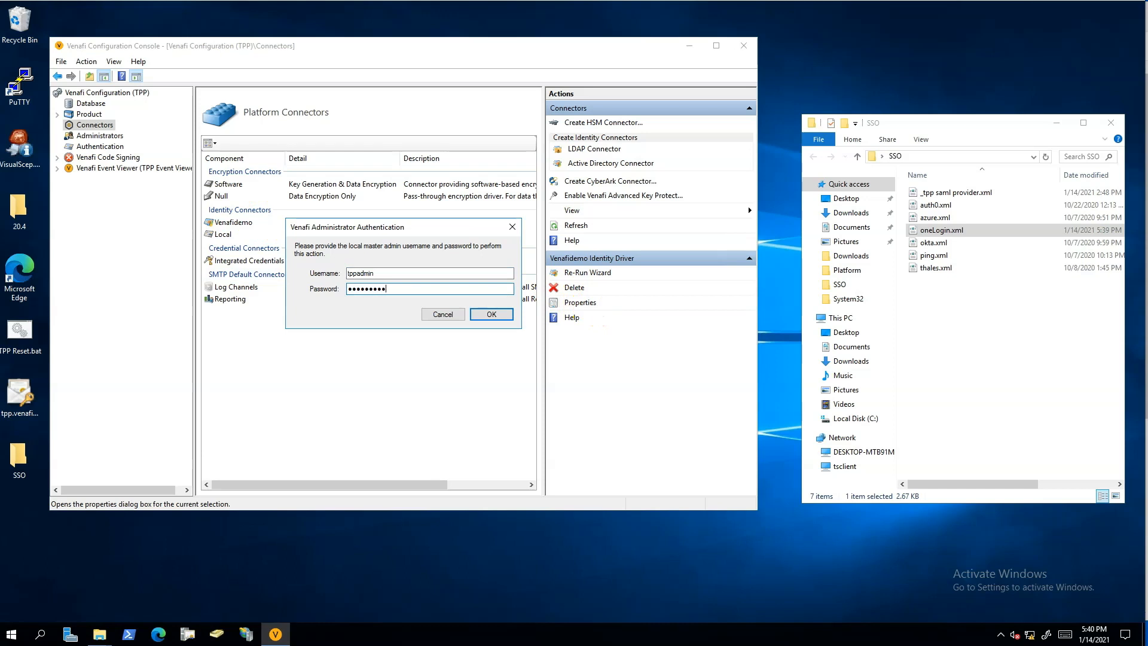
{"action": "key", "text": "Return"}
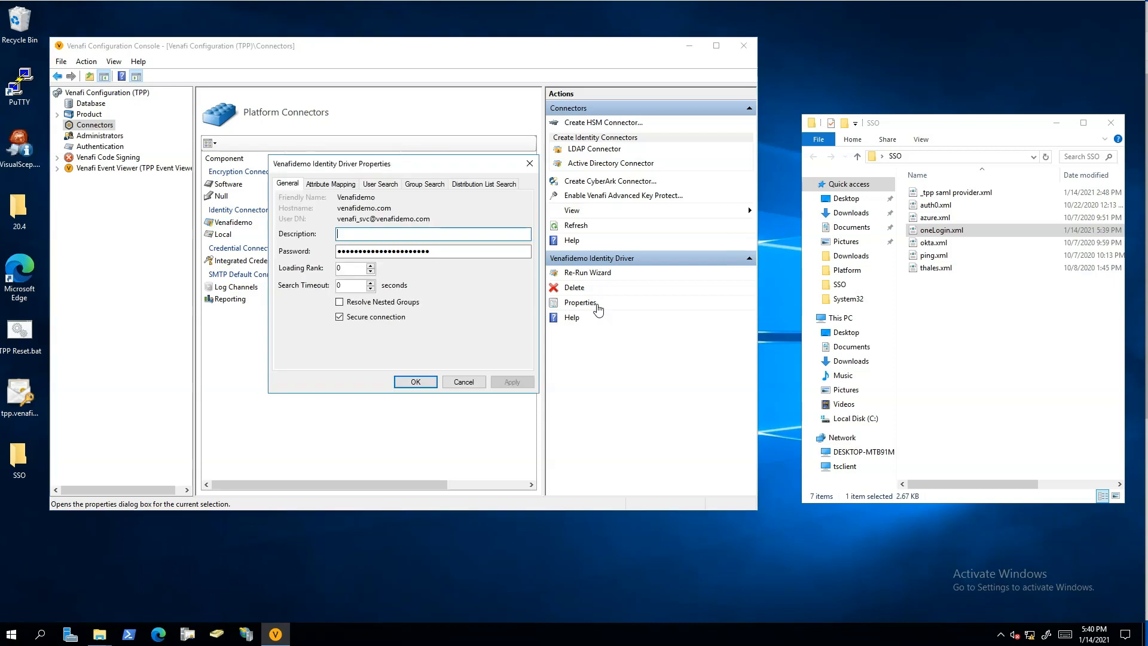
- Review the custom distribution list search expression of the Venafidemo identity driver and close its properties without changes
{"action": "left_click", "coordinate": [497, 185]}
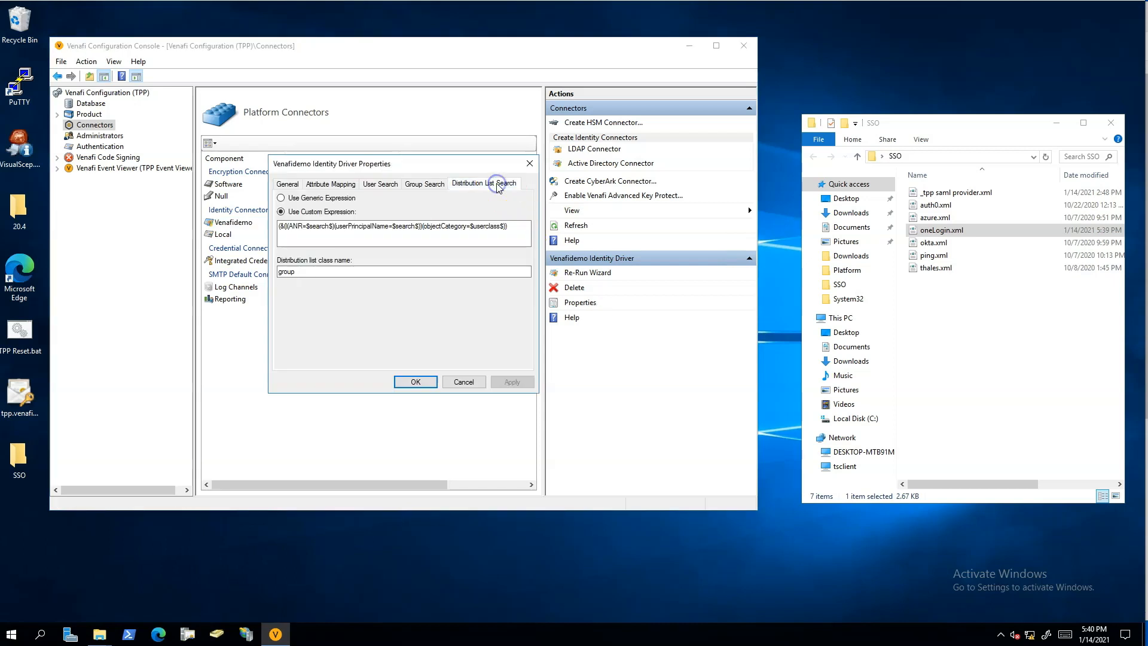
{"action": "left_click", "coordinate": [515, 227]}
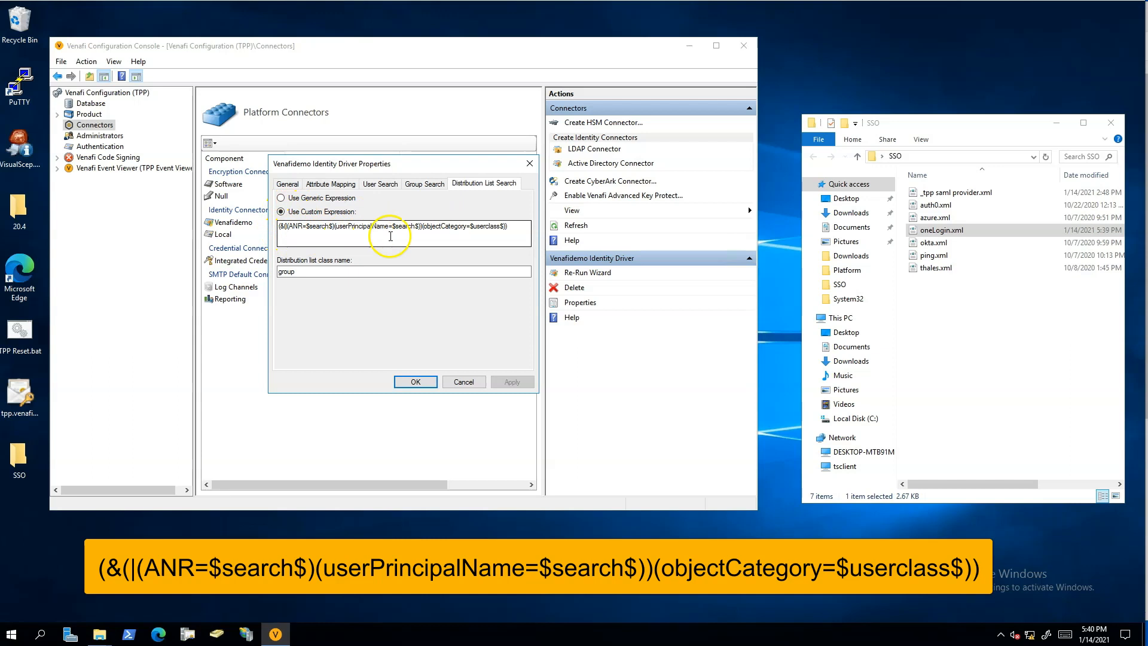
{"action": "left_click", "coordinate": [464, 382]}
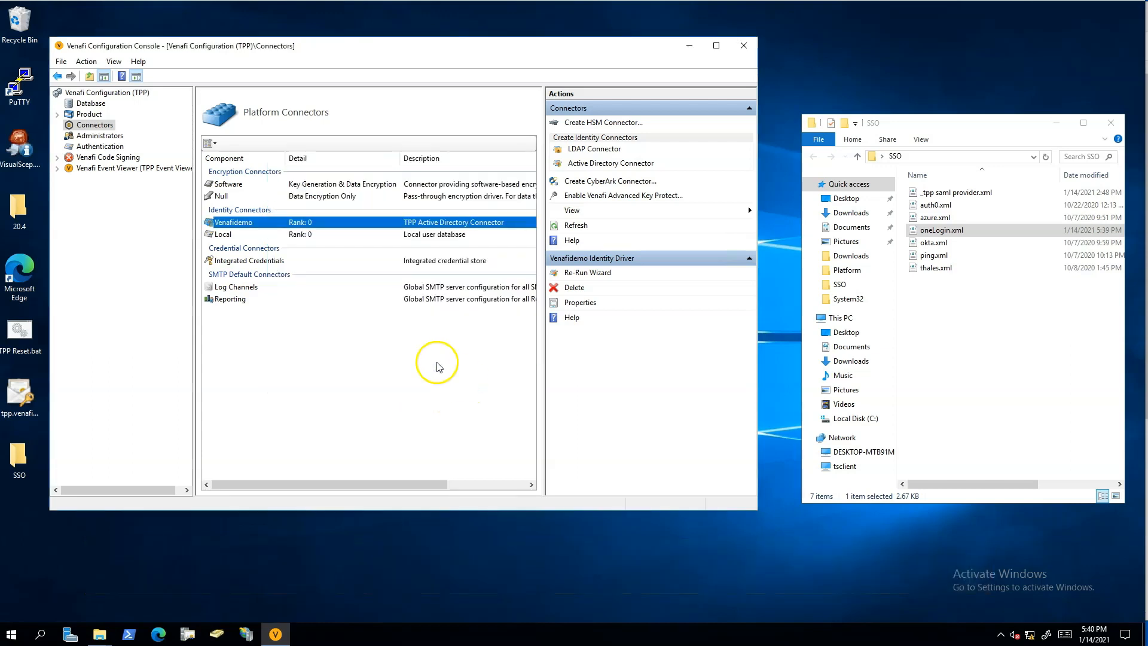
- In the SAML authentication properties, set the IdP vendor to Other and the IdP name to OneLogin
{"action": "left_click", "coordinate": [102, 147]}
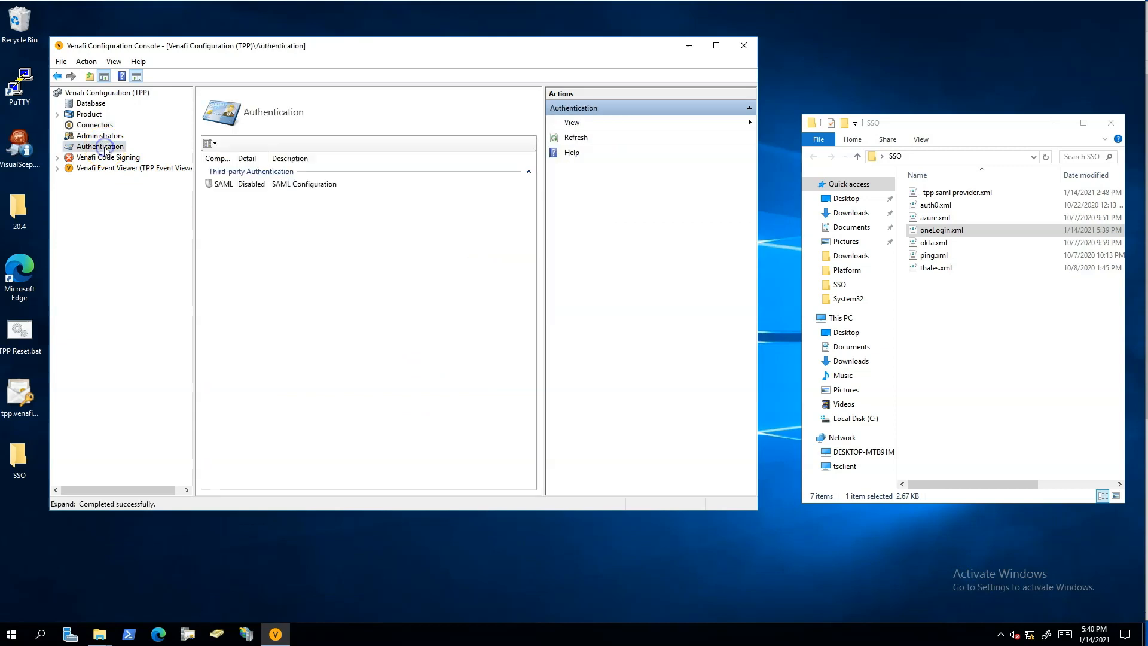
{"action": "left_click", "coordinate": [248, 188]}
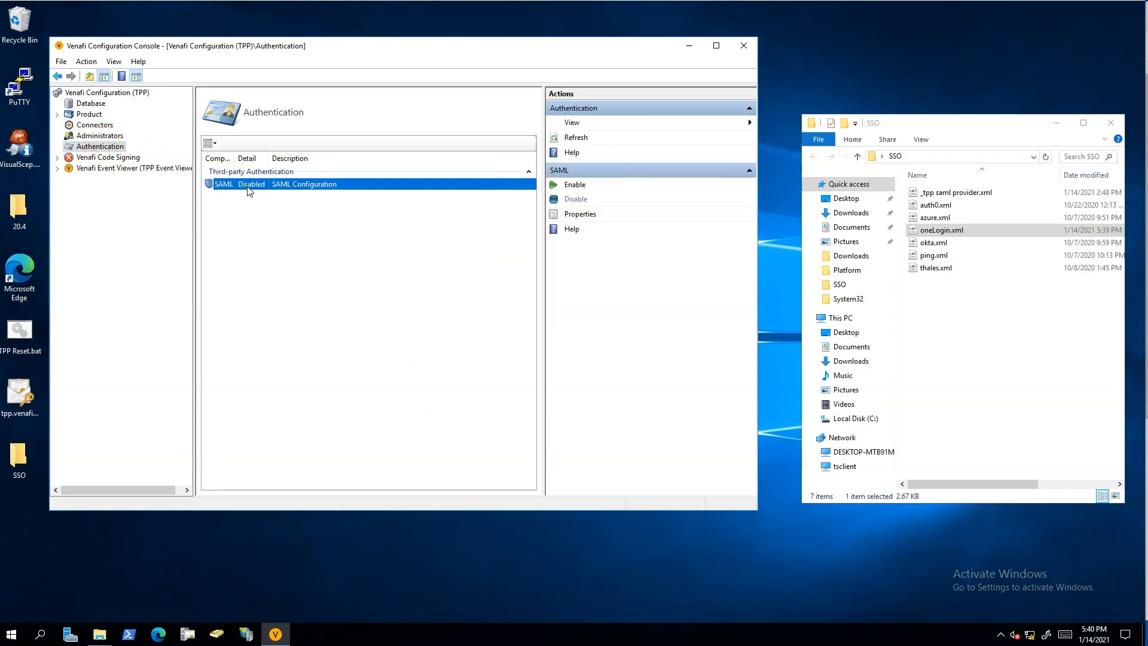
{"action": "left_click", "coordinate": [583, 214]}
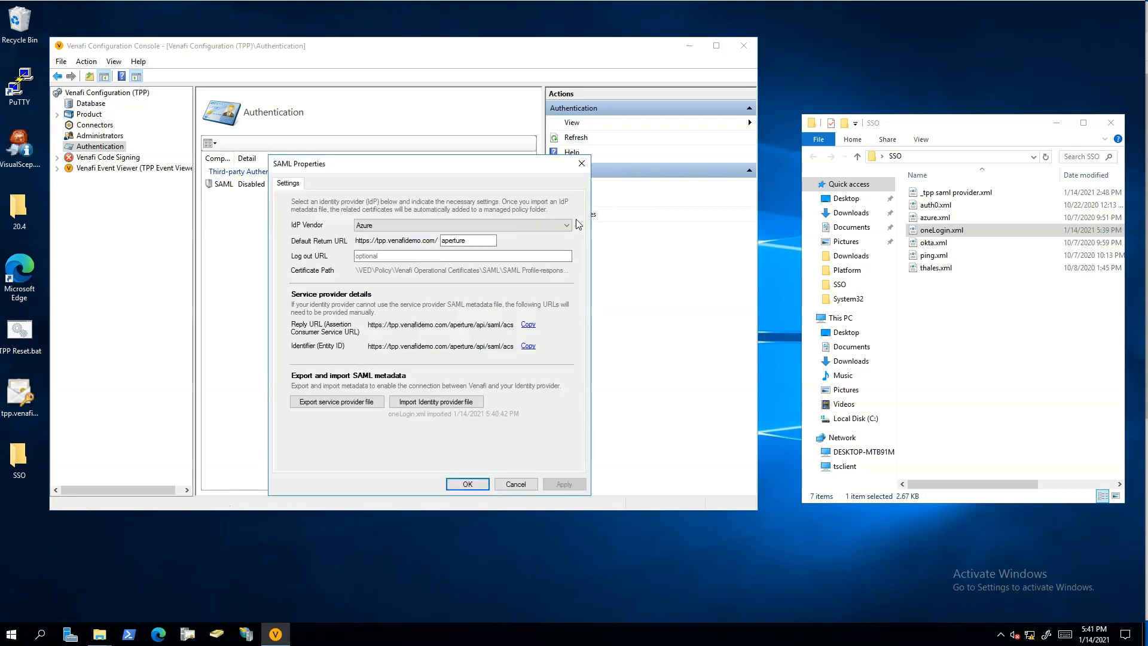
{"action": "left_click", "coordinate": [568, 225]}
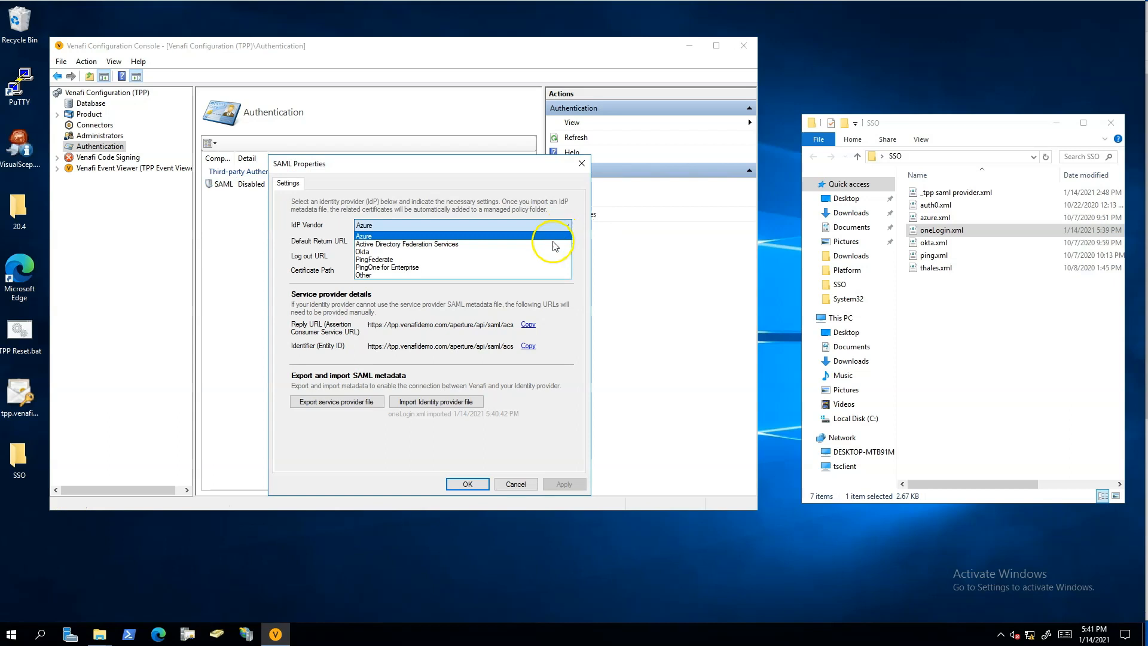
{"action": "left_click", "coordinate": [531, 275]}
{"action": "left_click", "coordinate": [516, 240]}
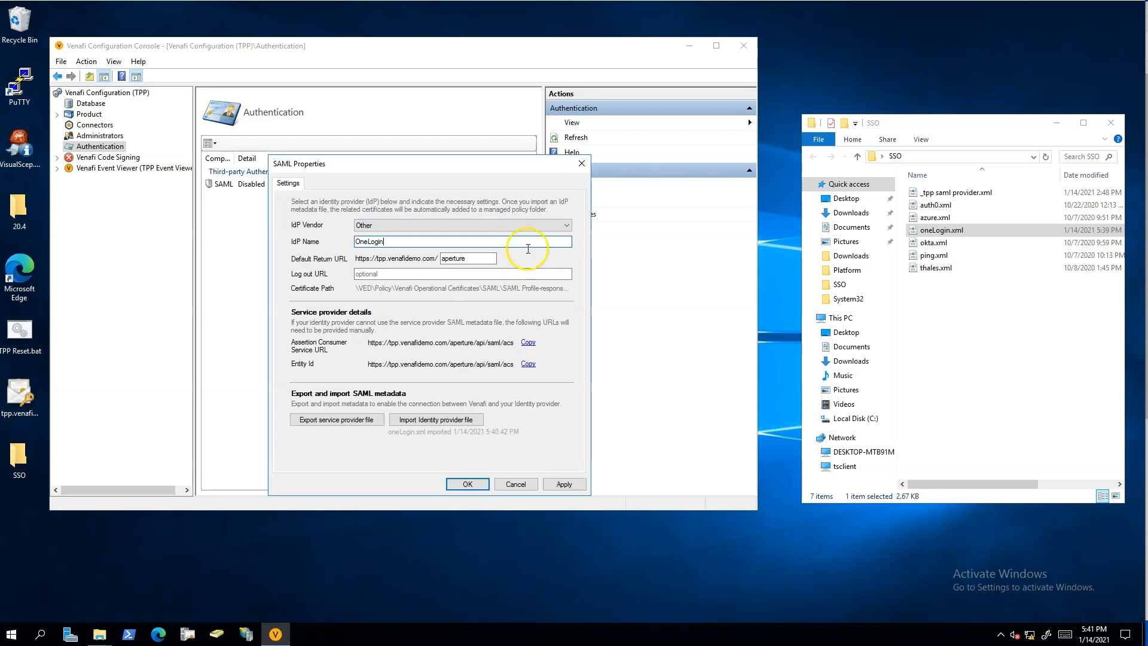
- Import oneLogin.xml from the SSO folder as the identity provider file and apply the SAML settings
{"action": "left_click", "coordinate": [467, 420]}
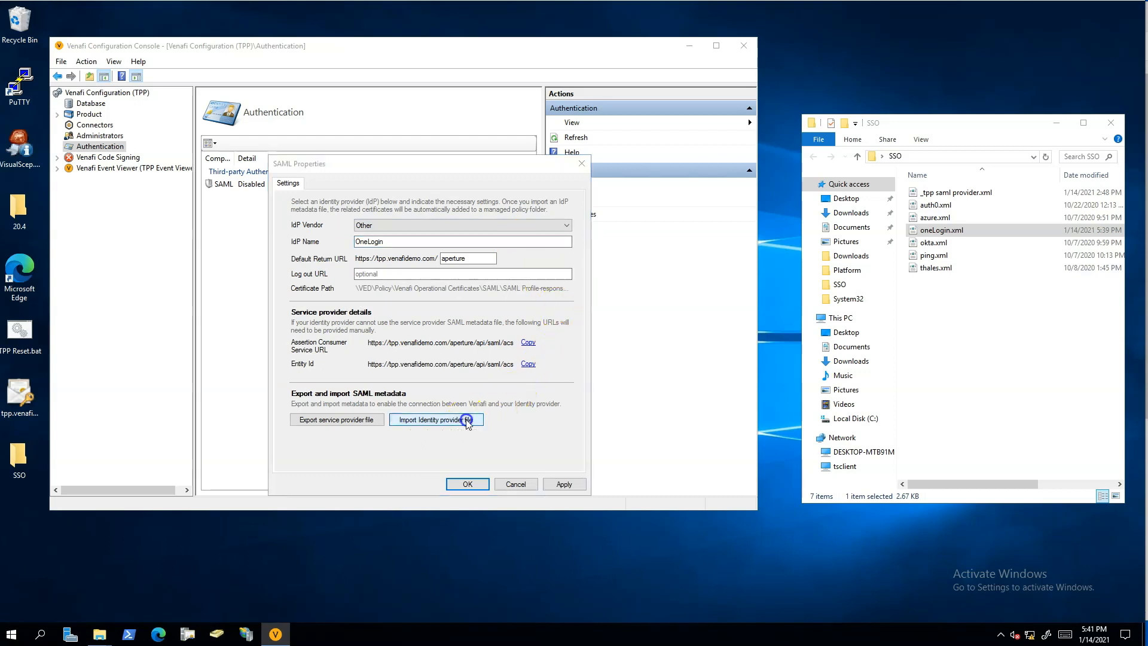
{"action": "left_click", "coordinate": [311, 266]}
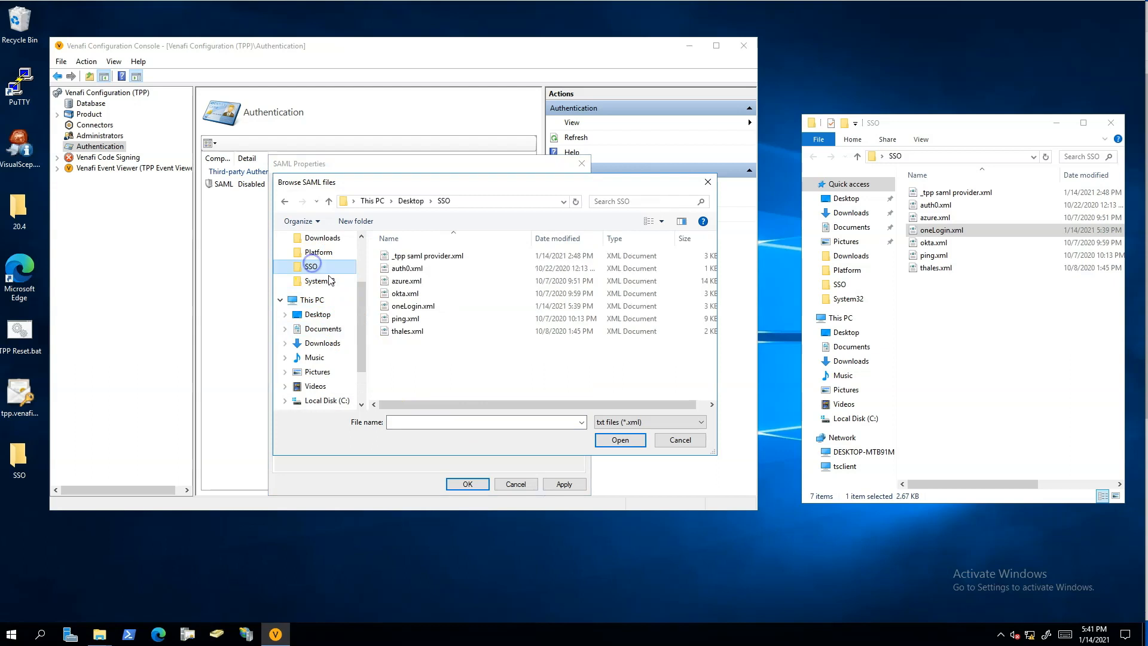
{"action": "left_click", "coordinate": [413, 308]}
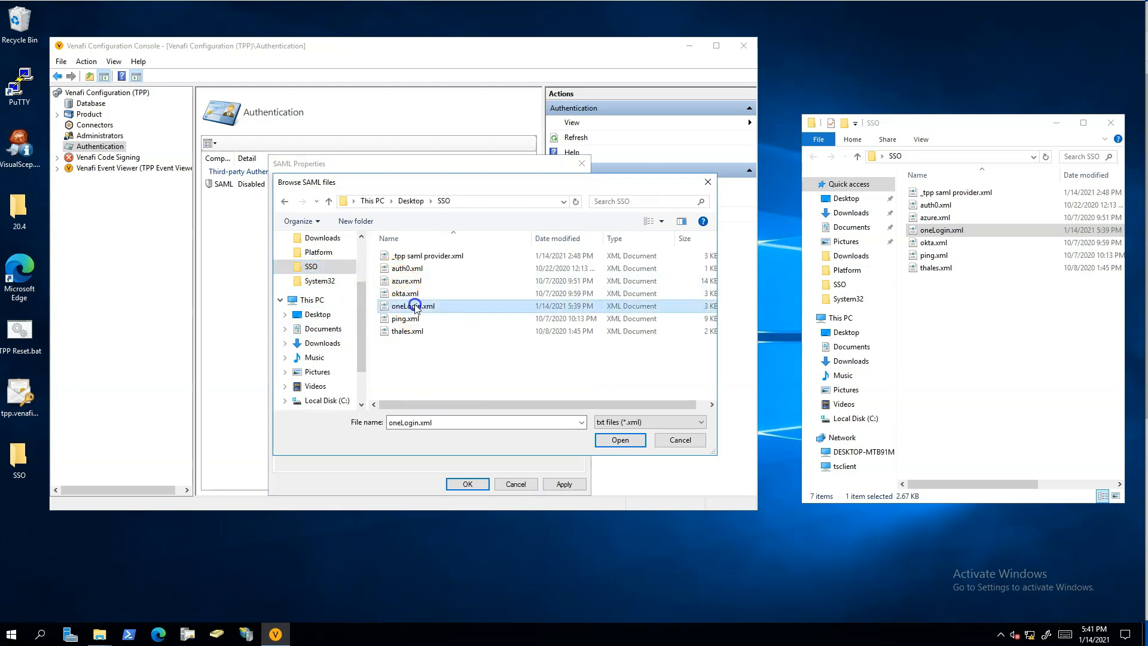
{"action": "left_click", "coordinate": [618, 441]}
{"action": "left_click", "coordinate": [565, 485]}
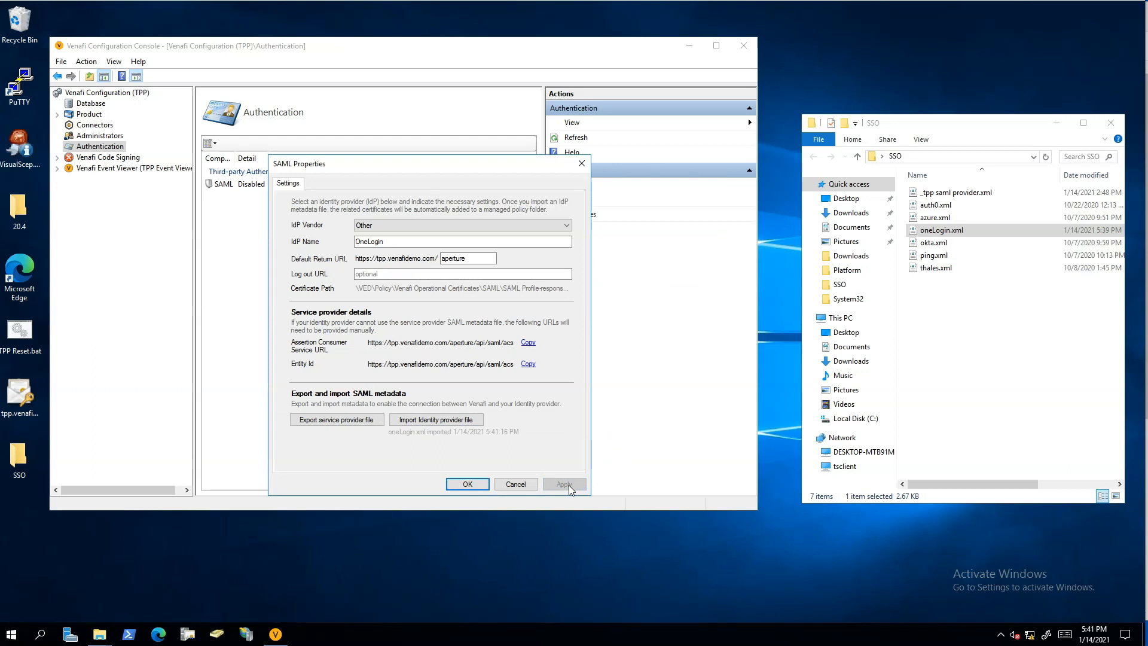
- Copy the Assertion Consumer Service URL into the OneLogin app's Audience (EntityID), Recipient, ACS (Consumer) URL Validator and ACS (Consumer) URL configuration fields
{"action": "left_click", "coordinate": [529, 343]}
{"action": "key", "text": "alt+Tab"}
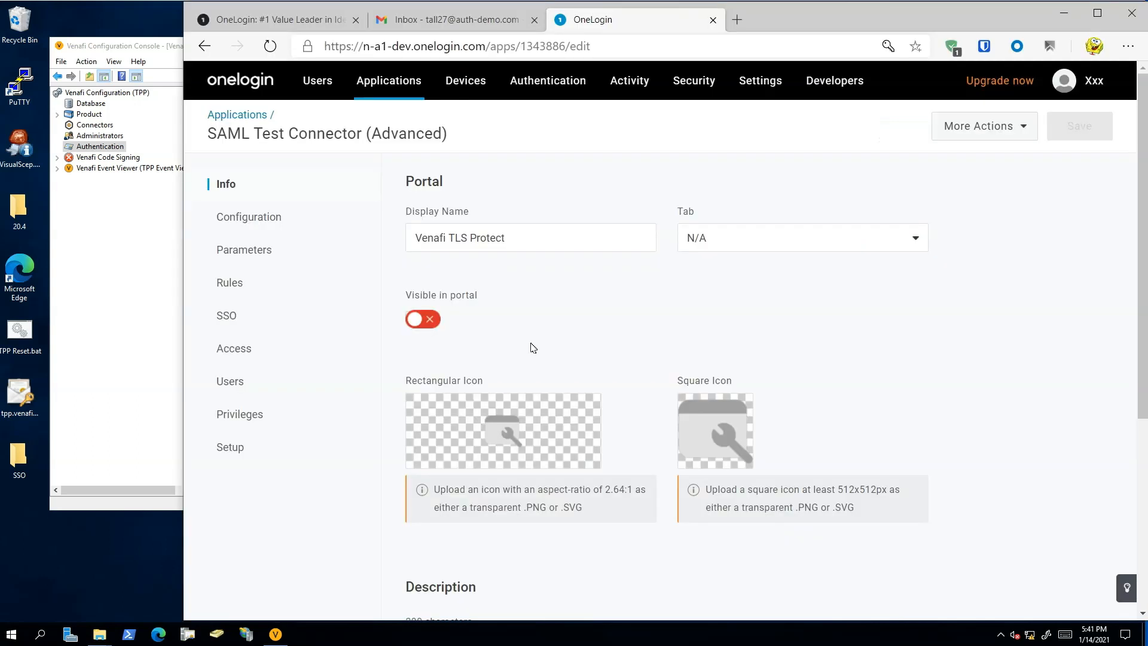
{"action": "left_click", "coordinate": [262, 220]}
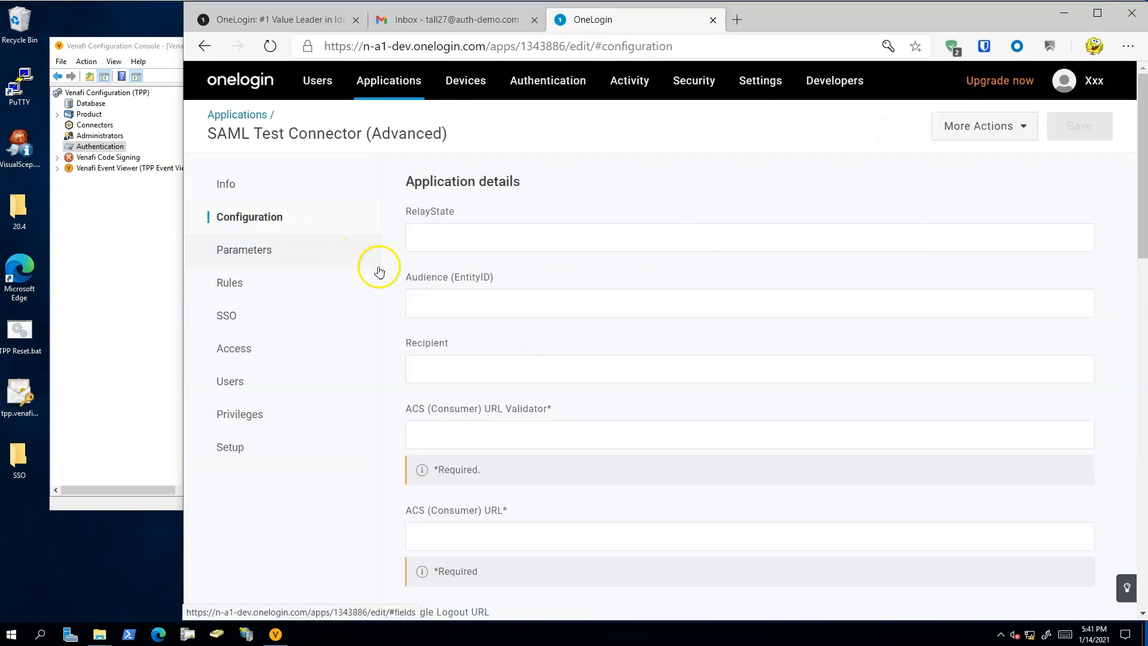
{"action": "left_click", "coordinate": [469, 299]}
{"action": "type", "text": "https://tpp.venafidemo.com/aperture/api/saml/acs"}
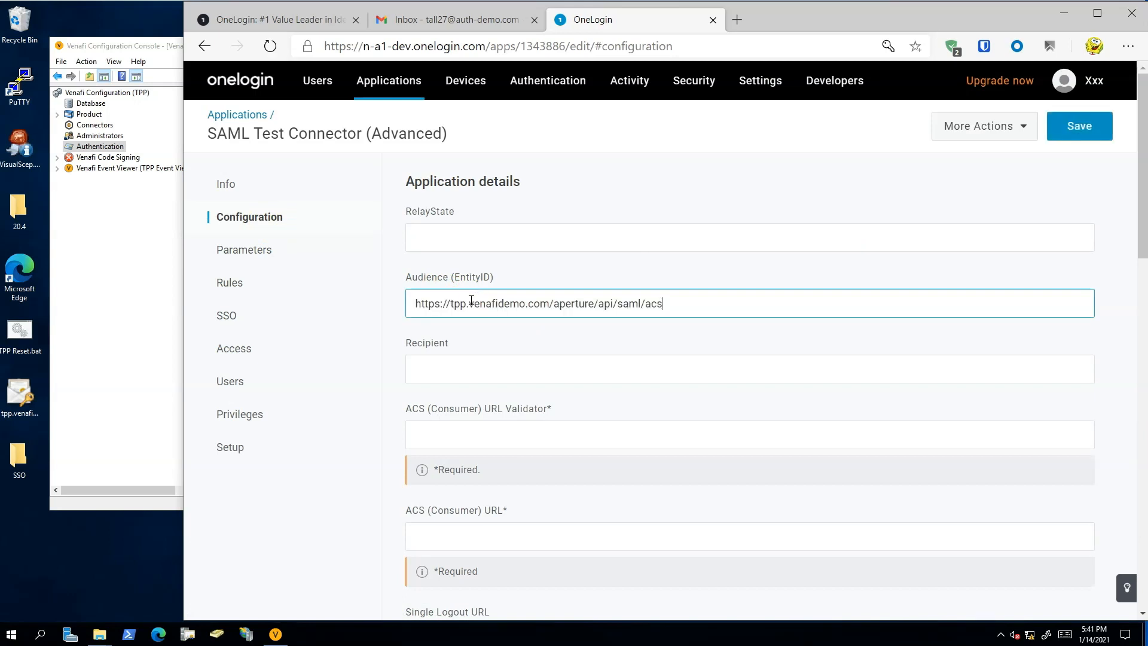
{"action": "left_click", "coordinate": [489, 383]}
{"action": "type", "text": "https://tpp.venafidemo.com/aperture/api/saml/acs"}
{"action": "left_click", "coordinate": [493, 440]}
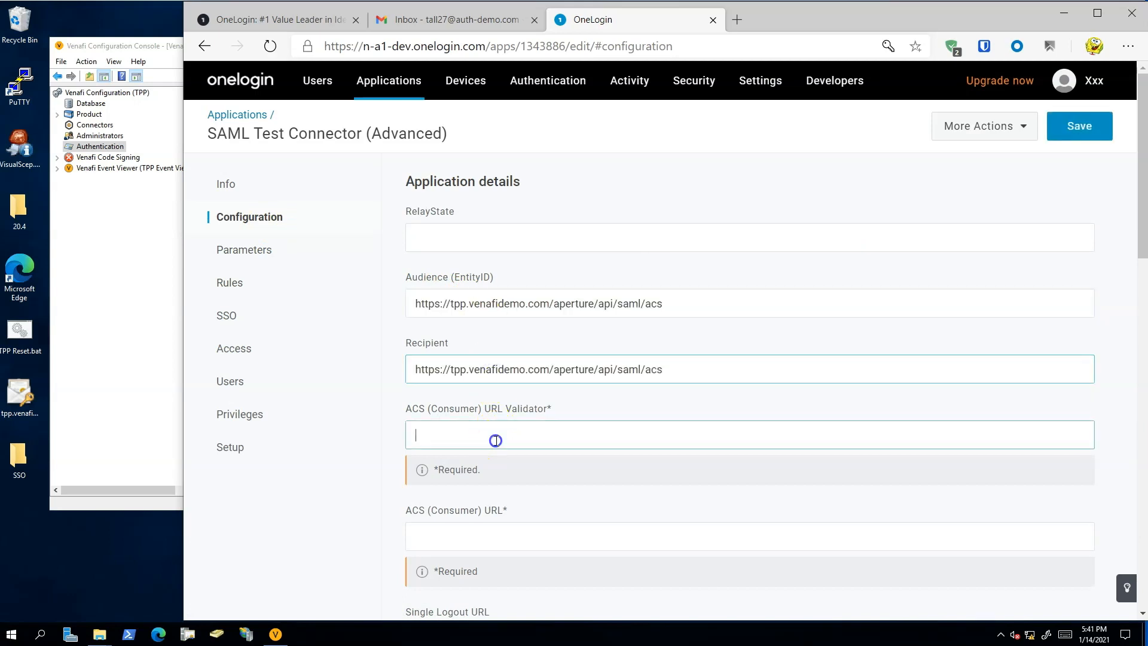
{"action": "type", "text": "https://tpp.venafidemo.com/aperture/api/saml/acs"}
{"action": "left_click", "coordinate": [504, 534]}
{"action": "type", "text": "https://tpp.venafidemo.com/aperture/api/saml/acs"}
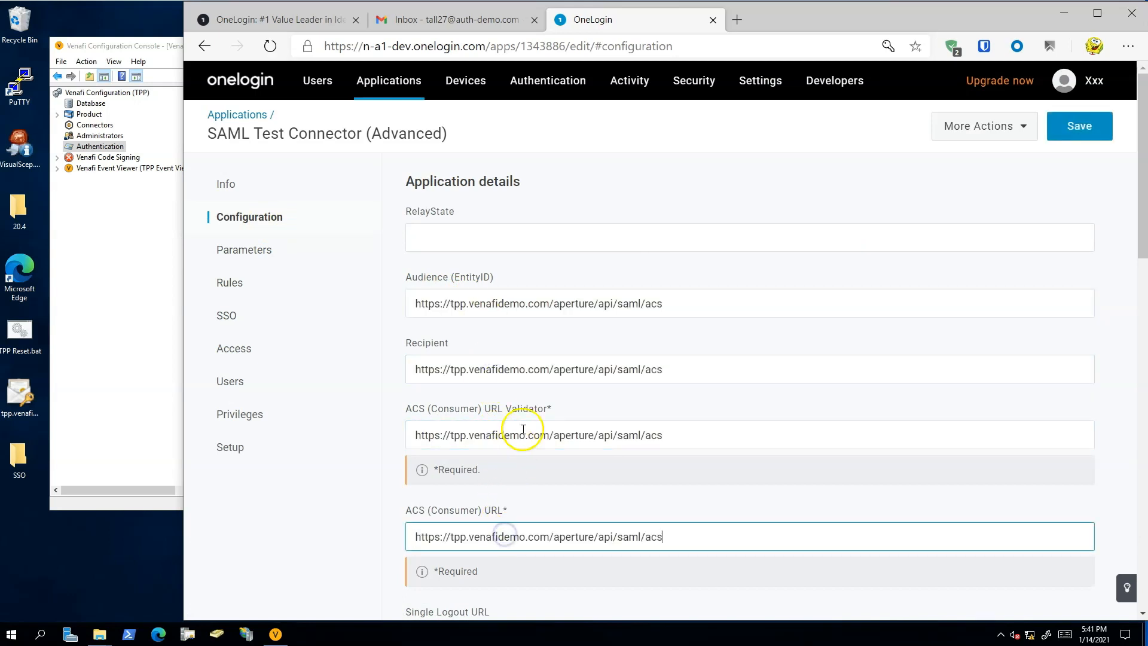
{"action": "scroll", "coordinate": [521, 406], "scroll_direction": "down", "scroll_amount": 4}
{"action": "scroll", "coordinate": [528, 420], "scroll_direction": "down", "scroll_amount": 3}
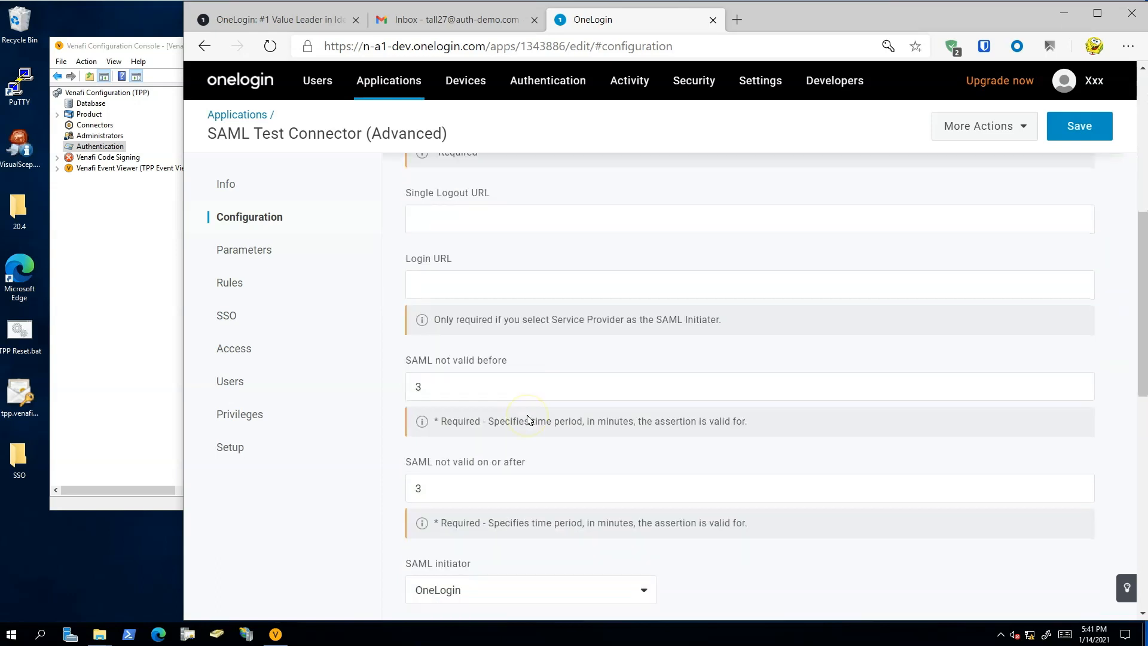
{"action": "left_click", "coordinate": [507, 285]}
{"action": "type", "text": "https://tpp.venafidemo.com/aperture/api/saml/acs"}
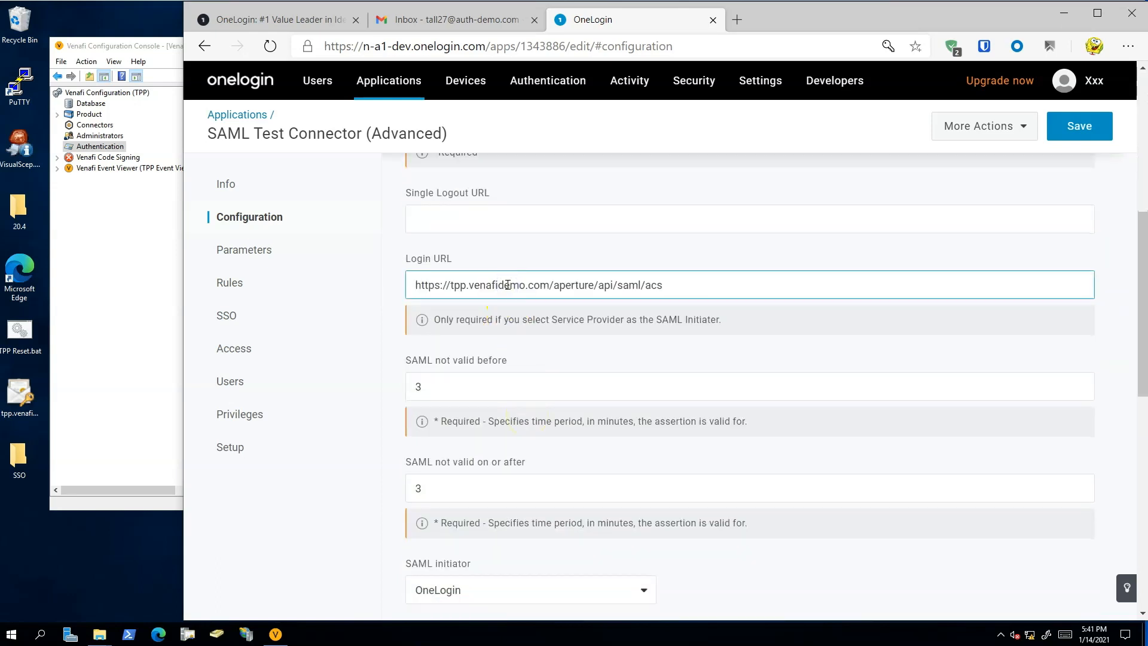
{"action": "scroll", "coordinate": [507, 285], "scroll_direction": "down", "scroll_amount": 3}
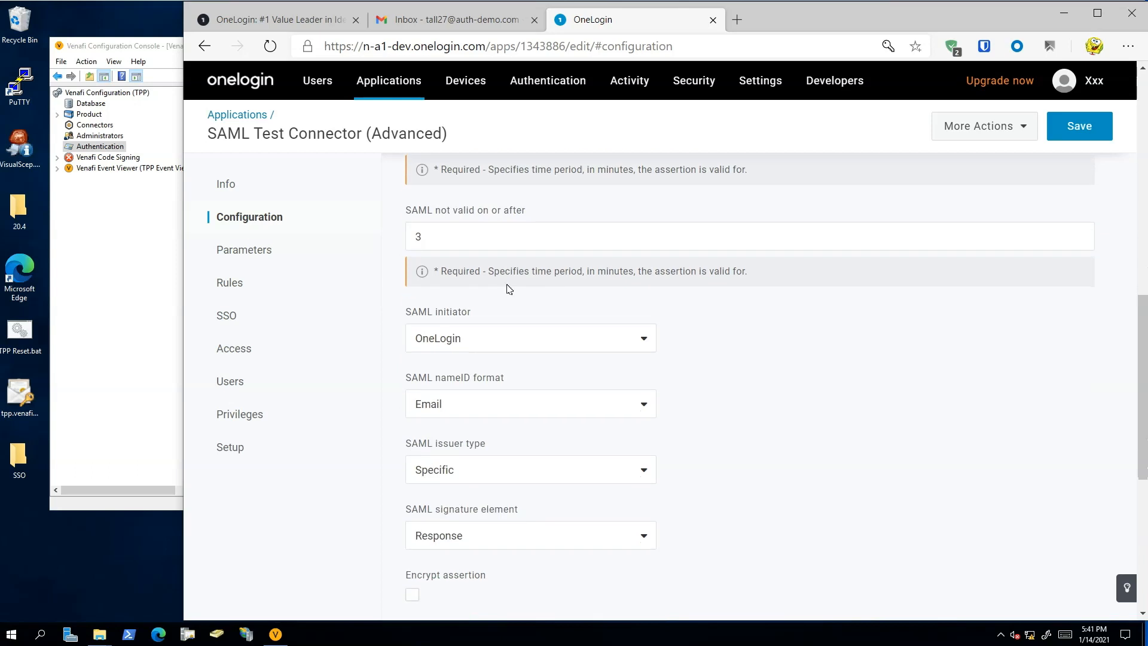
{"action": "scroll", "coordinate": [509, 289], "scroll_direction": "down", "scroll_amount": 1}
{"action": "scroll", "coordinate": [508, 289], "scroll_direction": "down", "scroll_amount": 1}
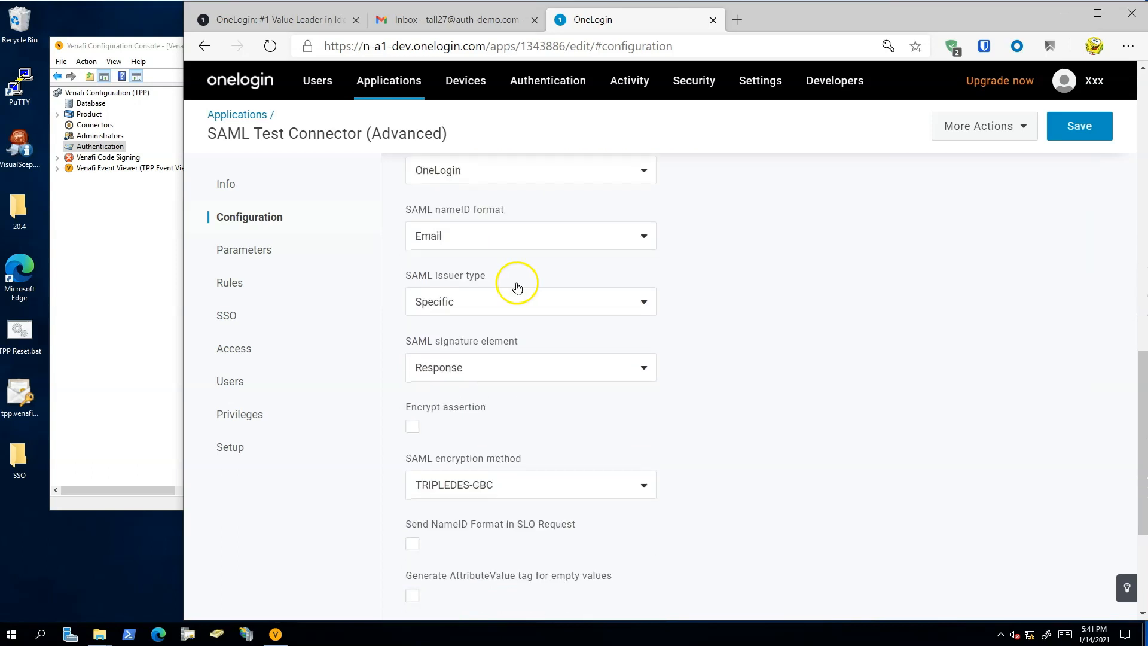
{"action": "left_click", "coordinate": [1081, 131]}
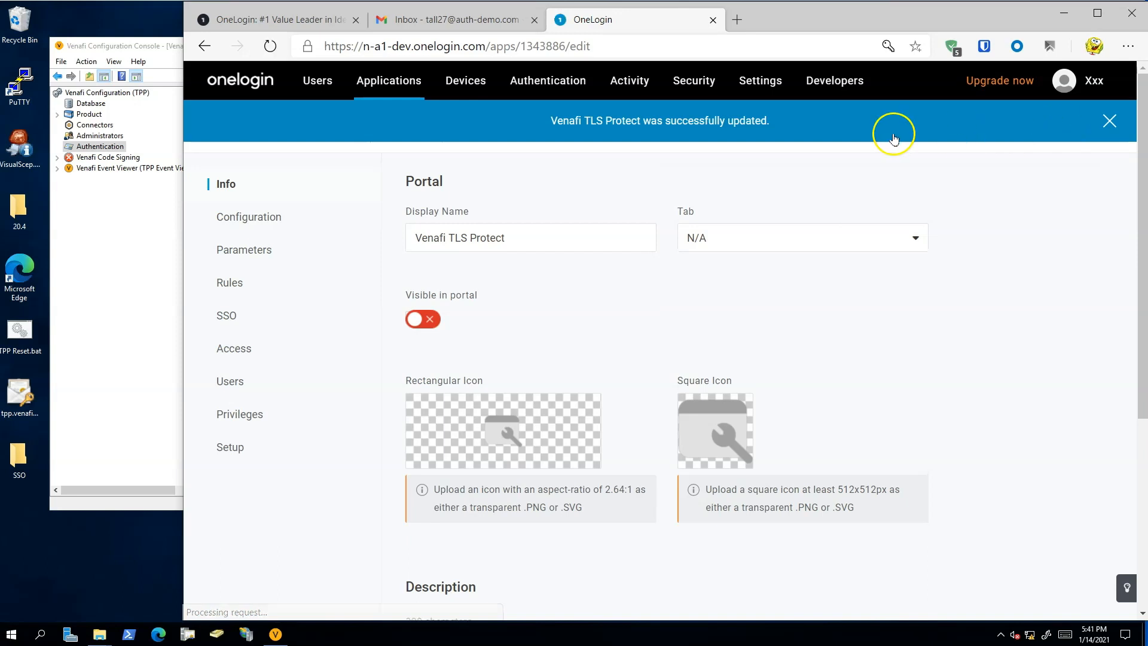
- Create a new OneLogin user with a first name, last name, email and username, and save the user
{"action": "left_click", "coordinate": [311, 88]}
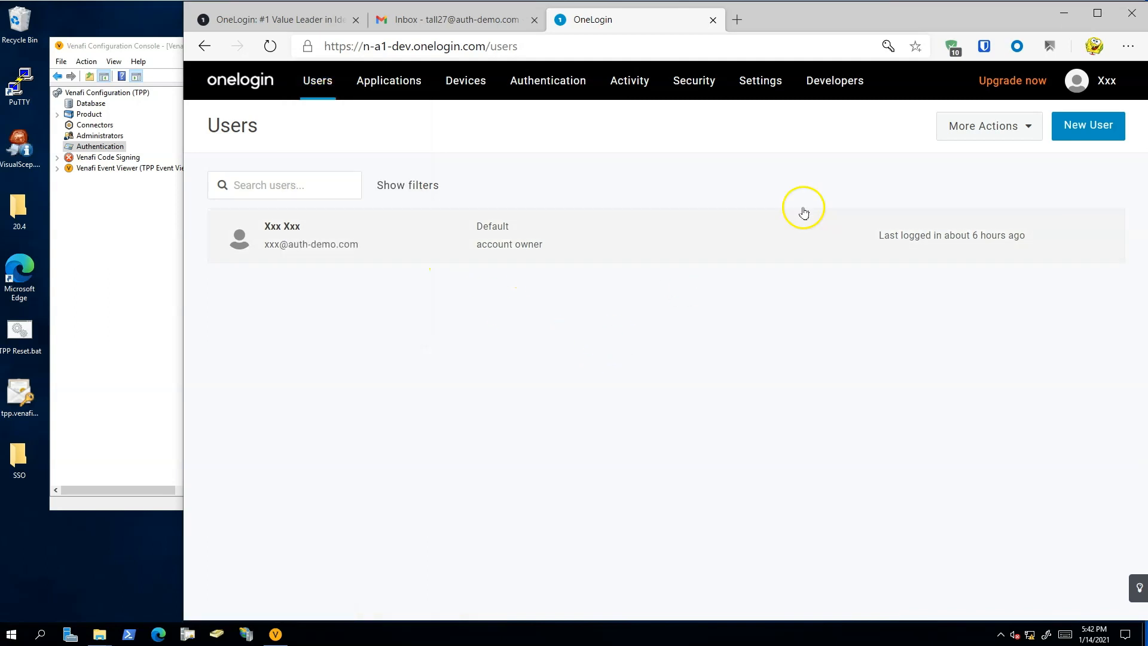
{"action": "left_click", "coordinate": [1085, 132]}
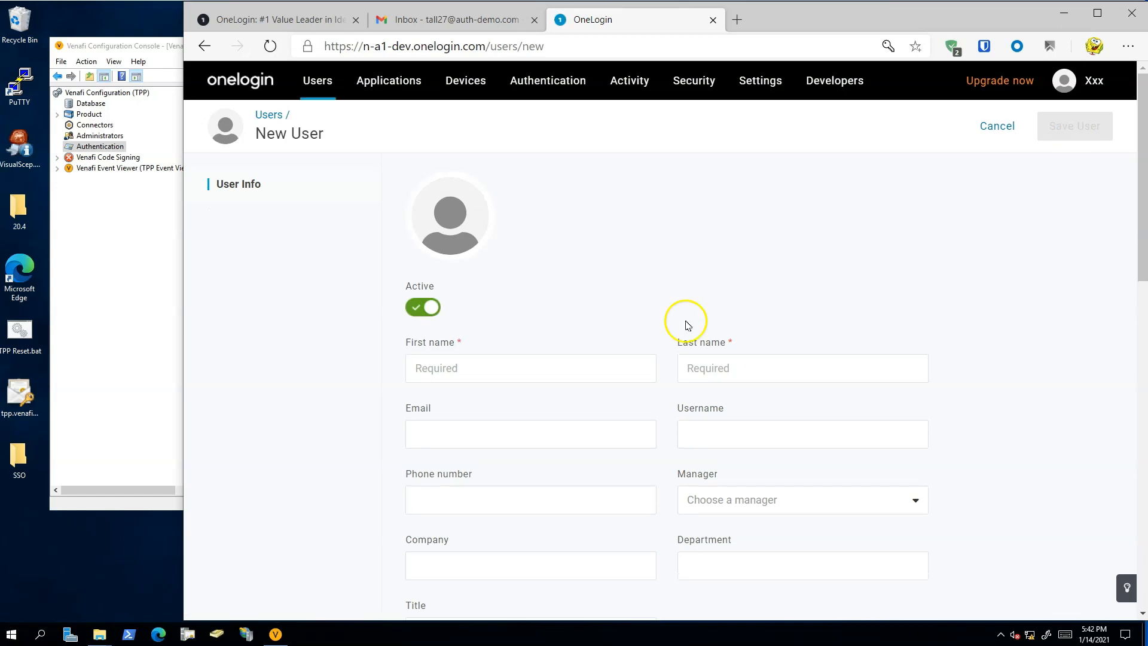
{"action": "left_click", "coordinate": [577, 367]}
{"action": "type", "text": "alice"}
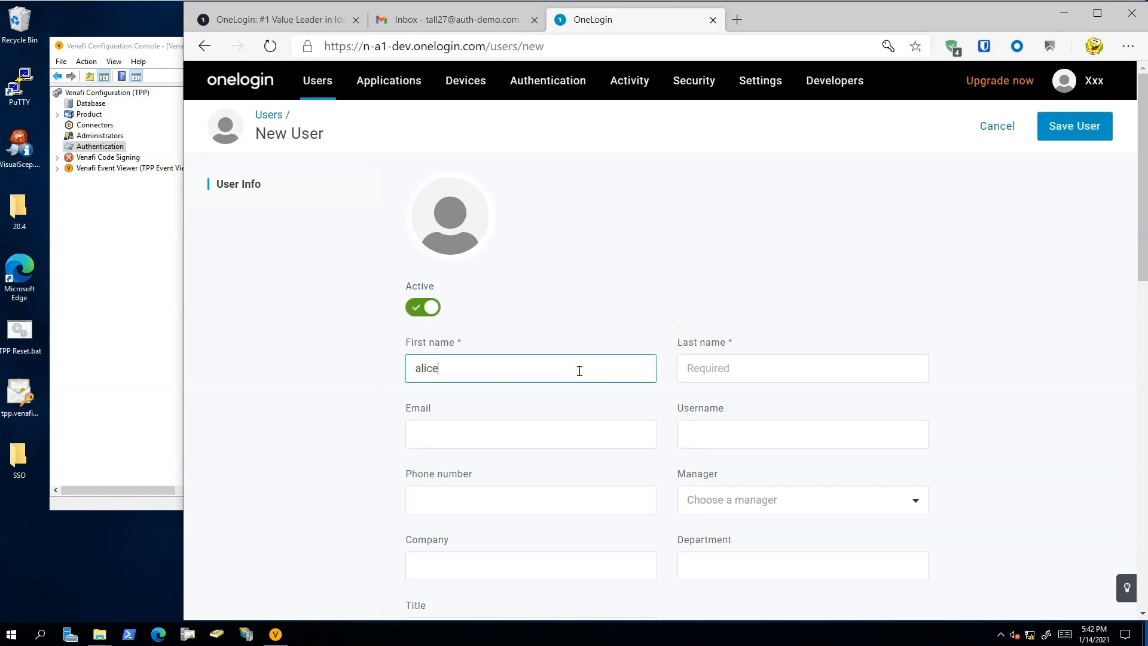
{"action": "key", "text": "Tab"}
{"action": "type", "text": "xxx"}
{"action": "key", "text": "Tab"}
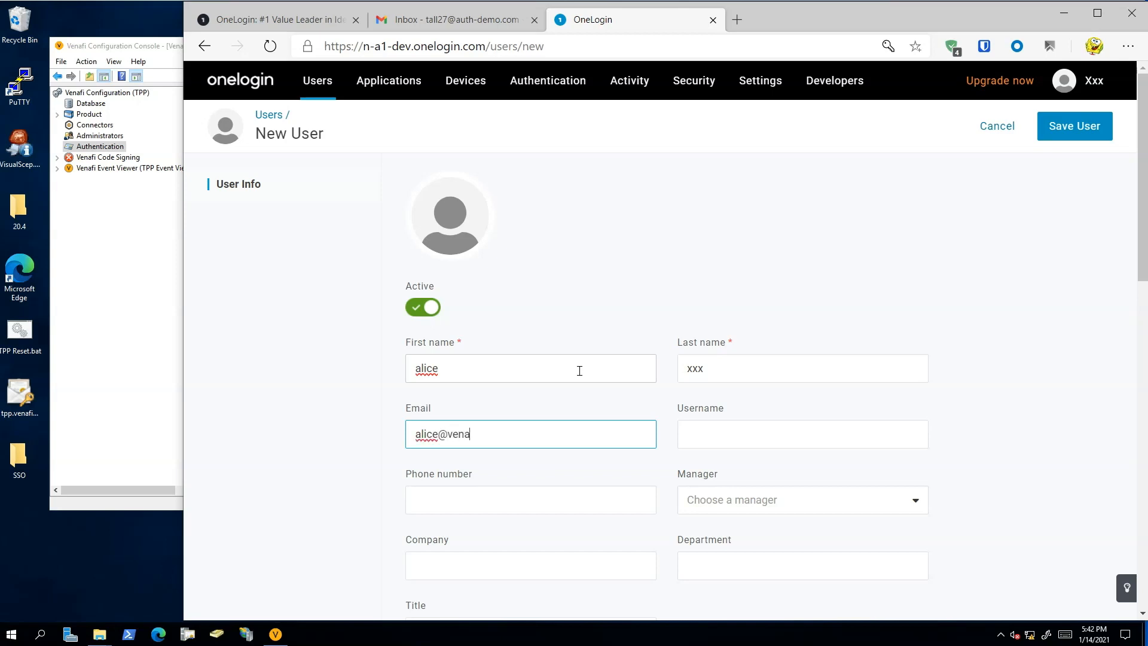
{"action": "key", "text": "Tab"}
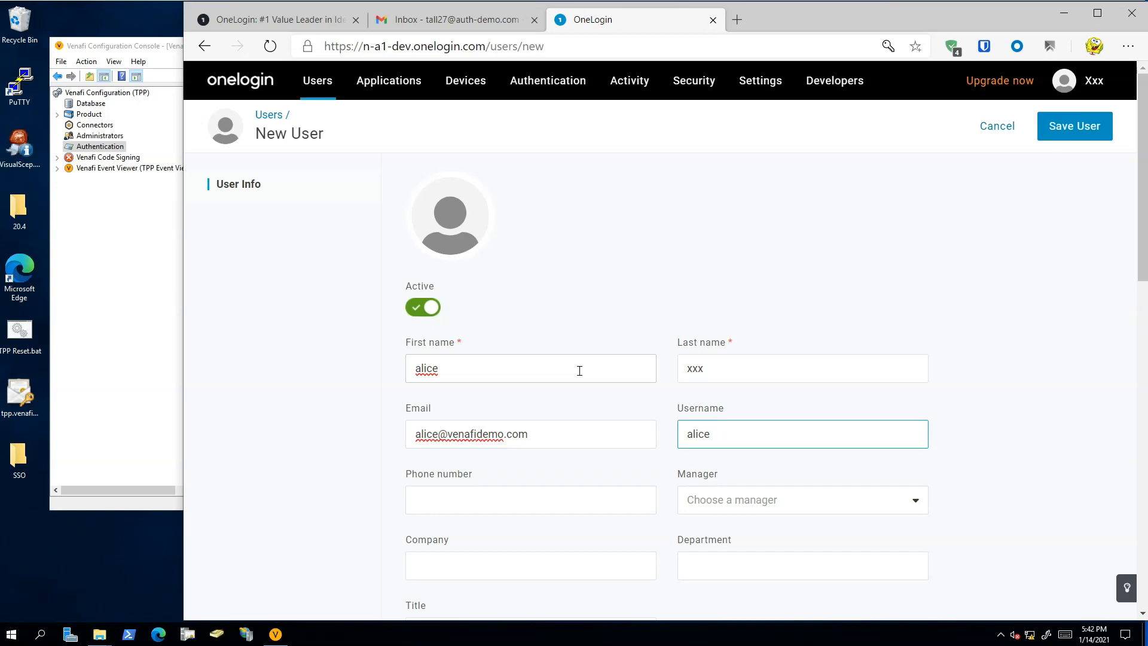
{"action": "left_click", "coordinate": [1094, 125]}
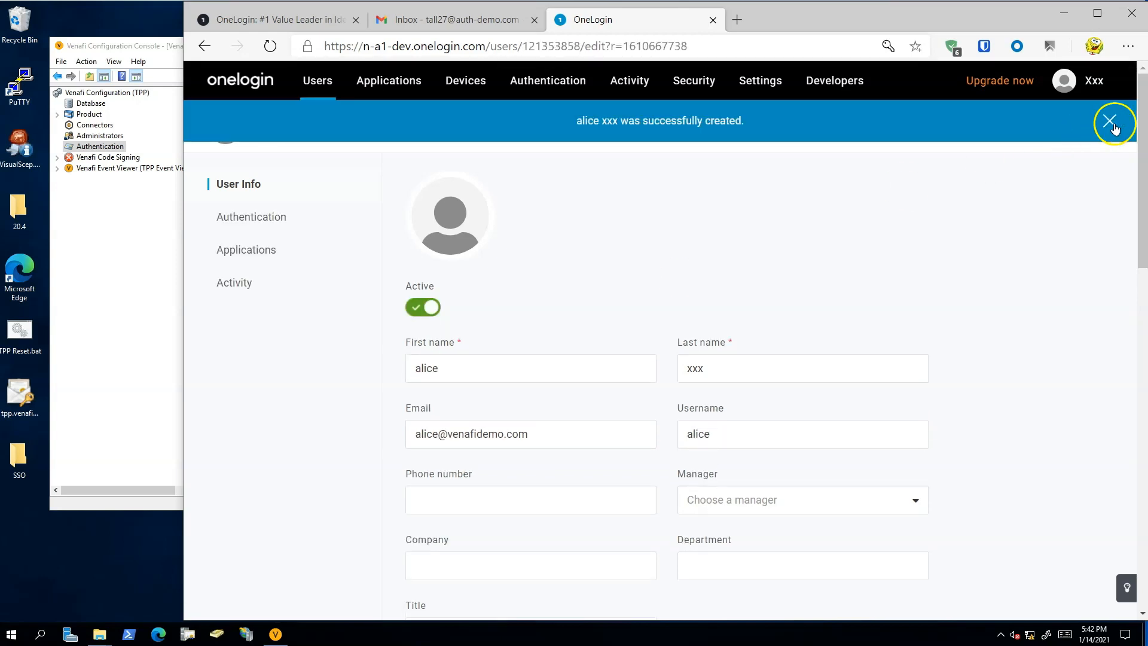
{"action": "left_click", "coordinate": [1111, 122]}
- Change the new user's password by entering the new password, without forcing the user to update it
{"action": "left_click", "coordinate": [1012, 126]}
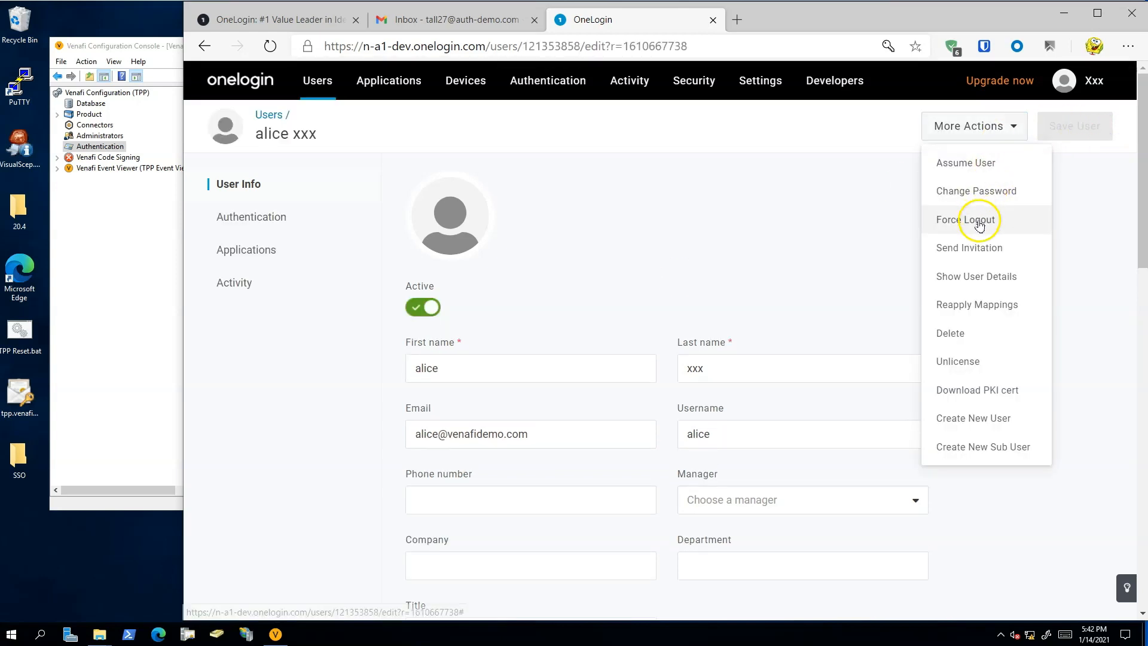
{"action": "left_click", "coordinate": [990, 193]}
{"action": "type", "text": "••••••••"}
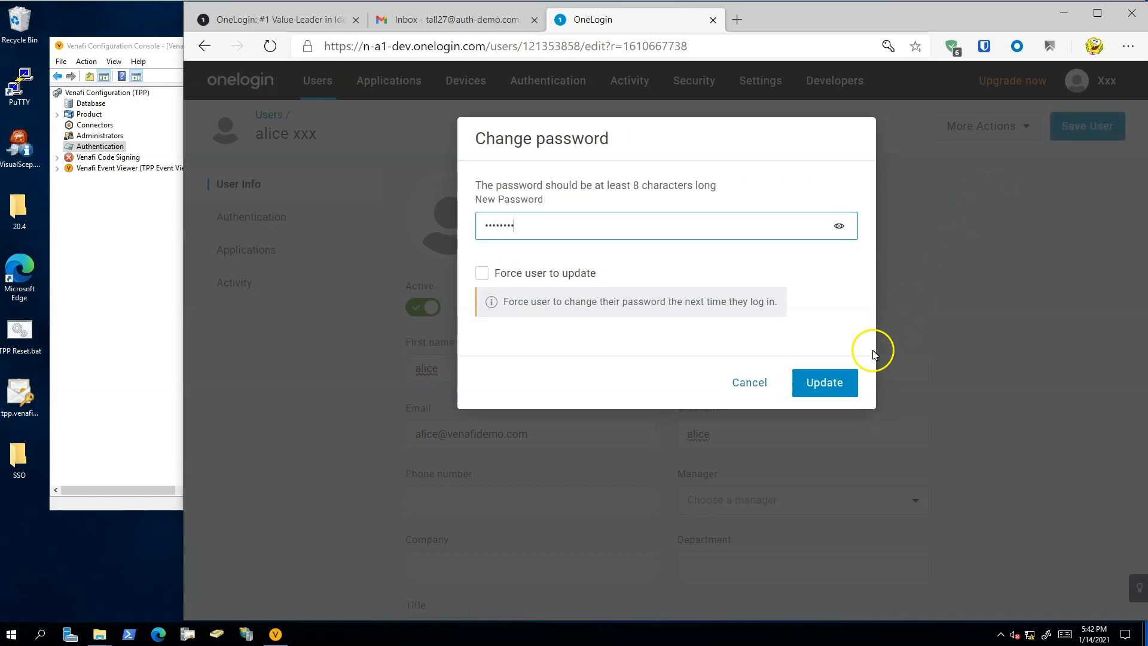
{"action": "left_click", "coordinate": [818, 384]}
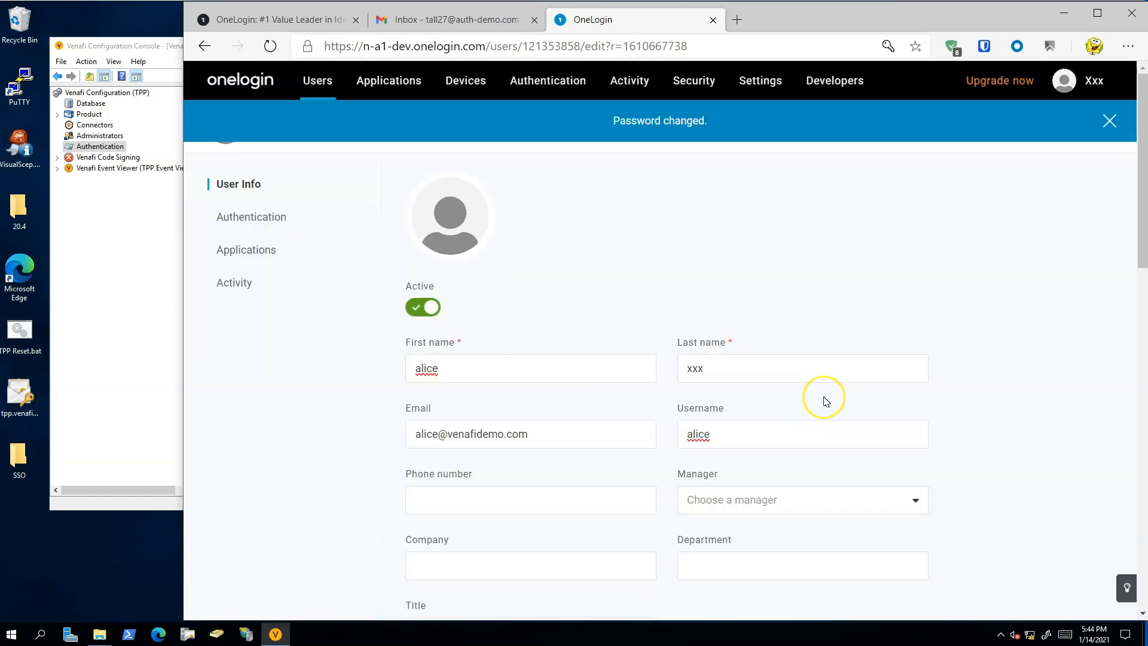
- Assign the Venafi TLS Protect application to the new user and save the login
{"action": "left_click", "coordinate": [258, 251]}
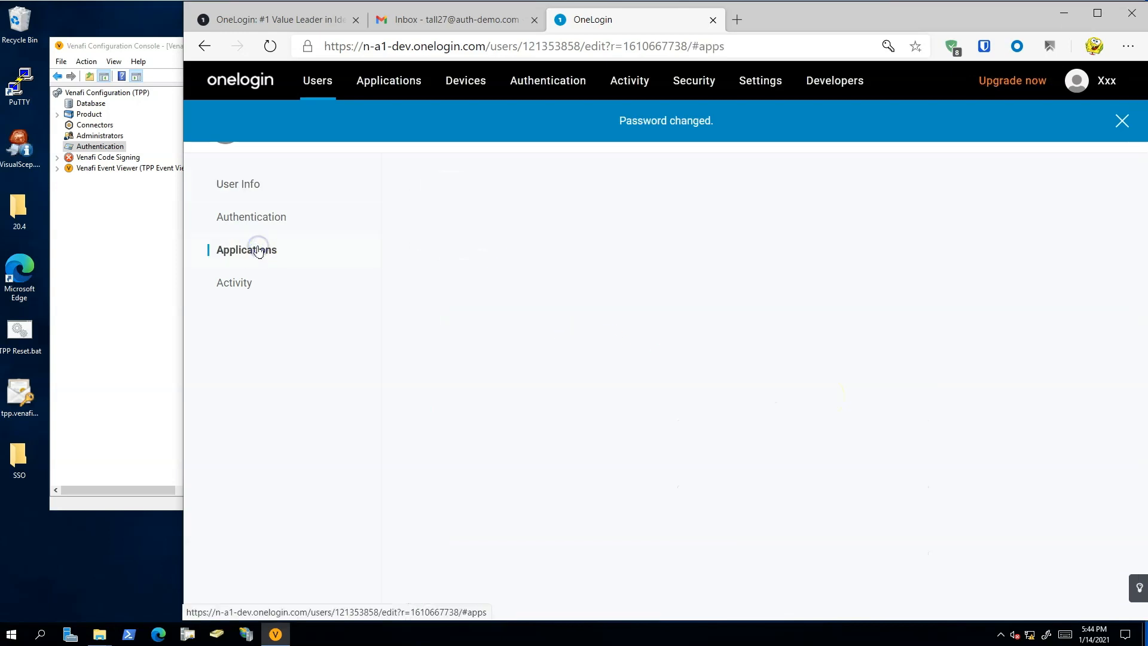
{"action": "left_click", "coordinate": [1098, 193]}
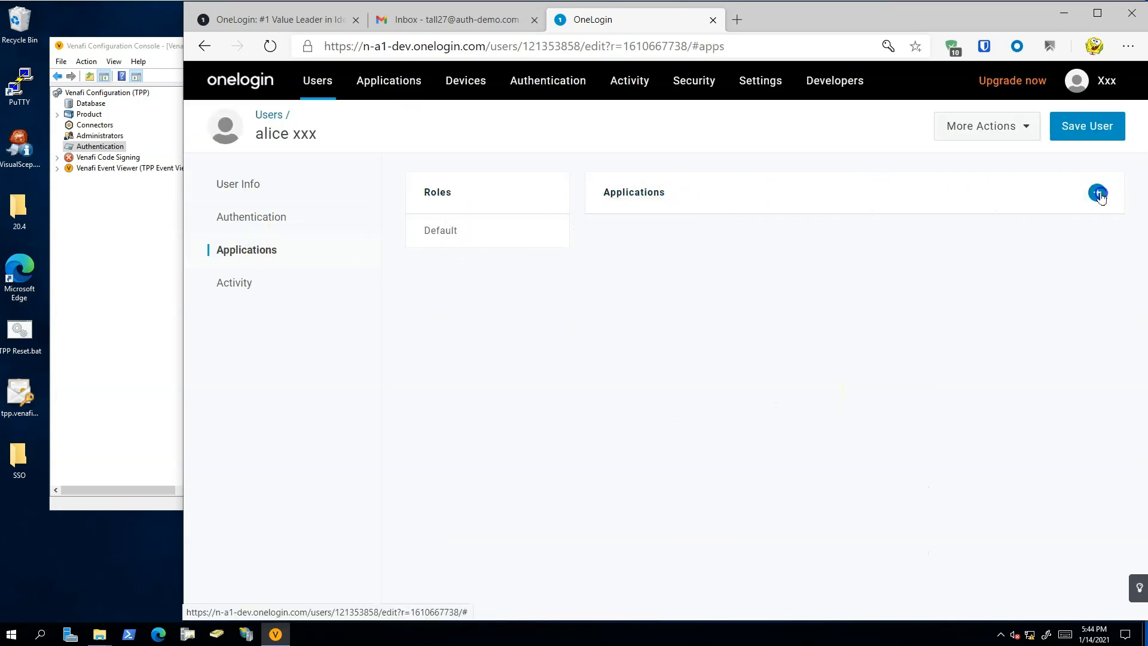
{"action": "left_click", "coordinate": [828, 321]}
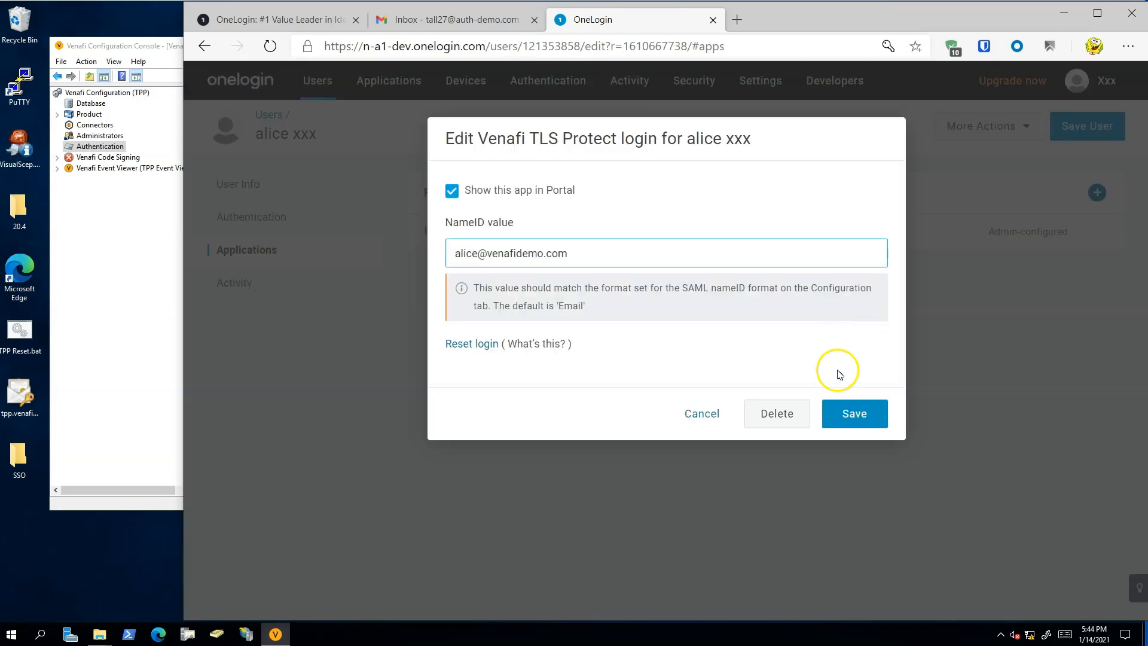
{"action": "left_click", "coordinate": [853, 414]}
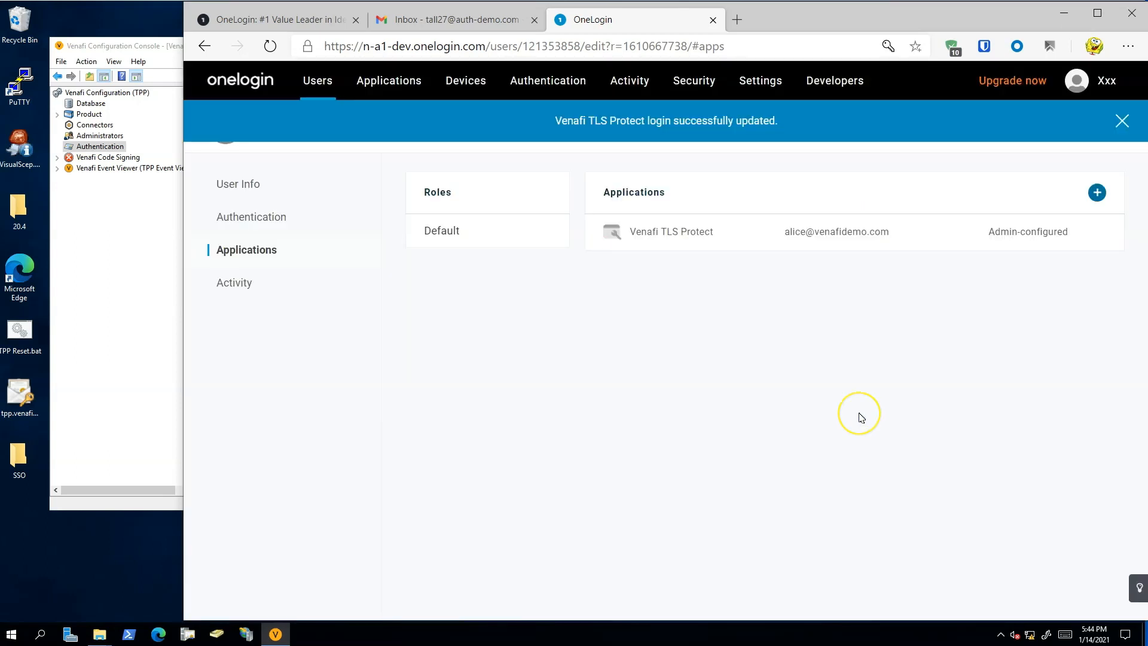
- In a new InPrivate window, open the Venafidemo site and test the standard login with the new user's saved username and password
{"action": "left_click", "coordinate": [1128, 46]}
{"action": "left_click", "coordinate": [1005, 174]}
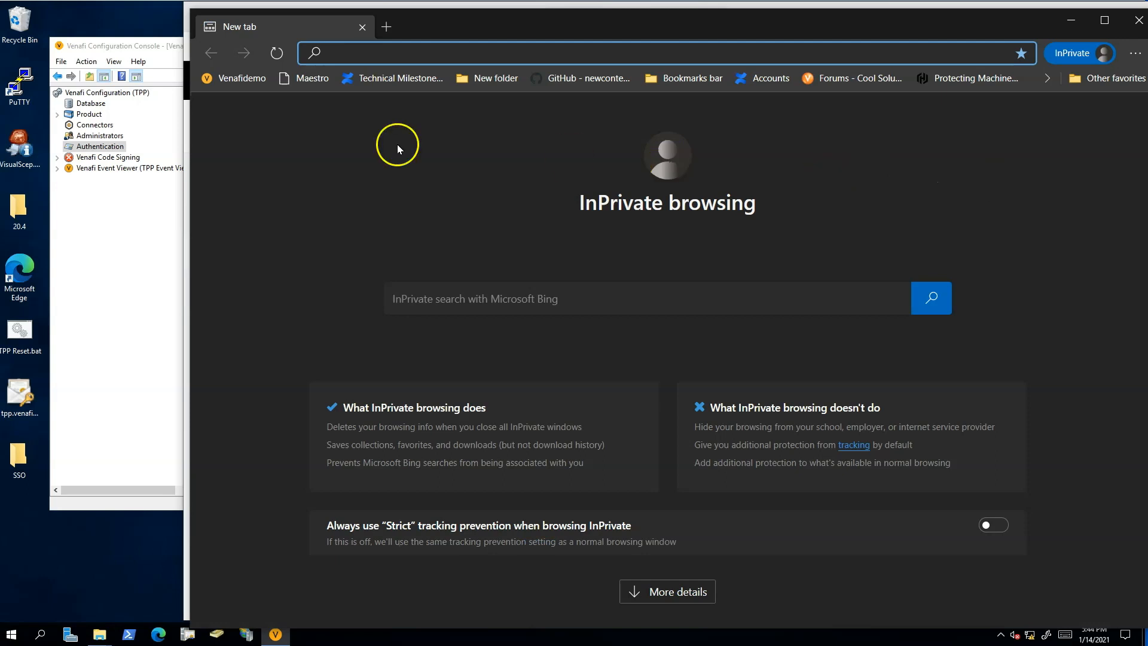
{"action": "left_click", "coordinate": [236, 77]}
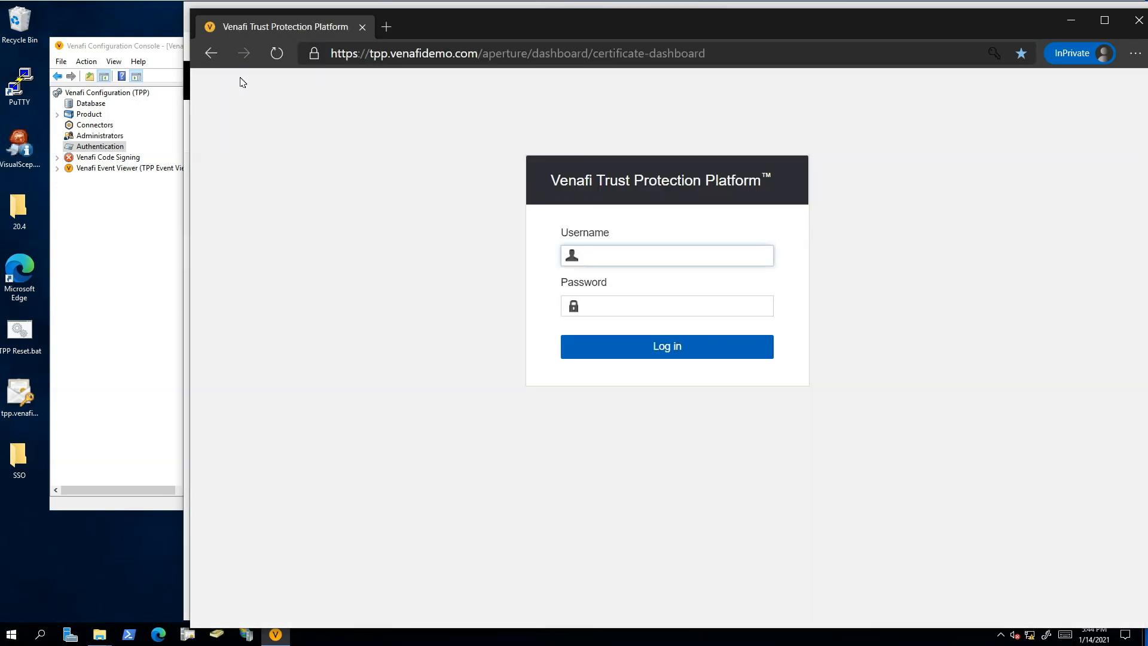
{"action": "left_click", "coordinate": [602, 258]}
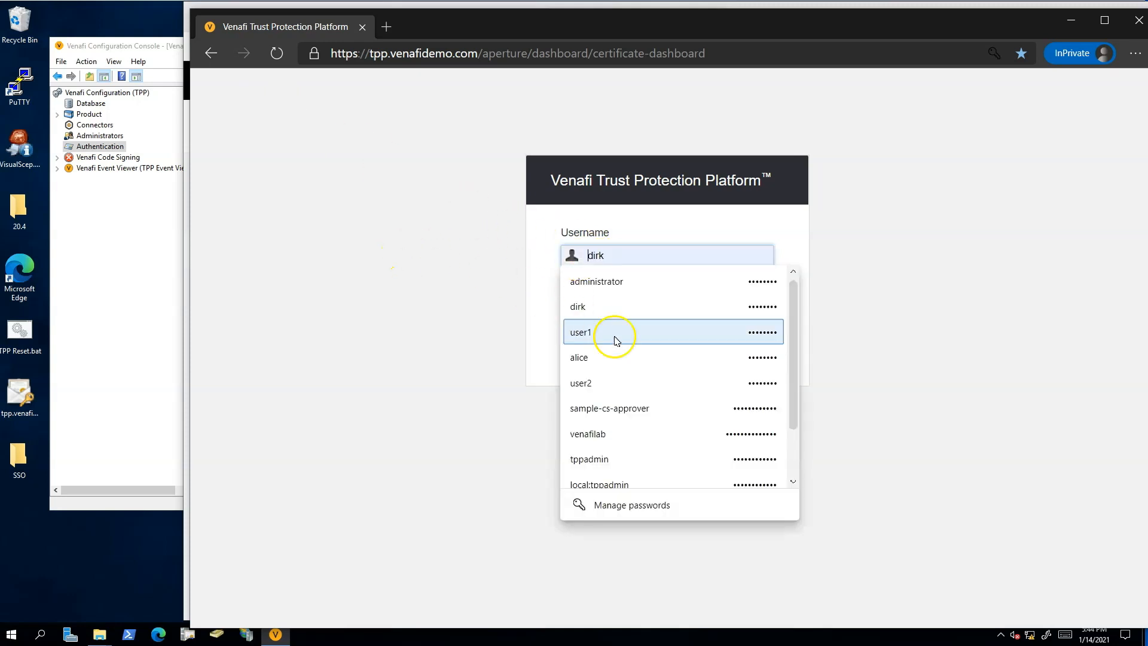
{"action": "left_click", "coordinate": [617, 357]}
{"action": "left_click", "coordinate": [623, 350]}
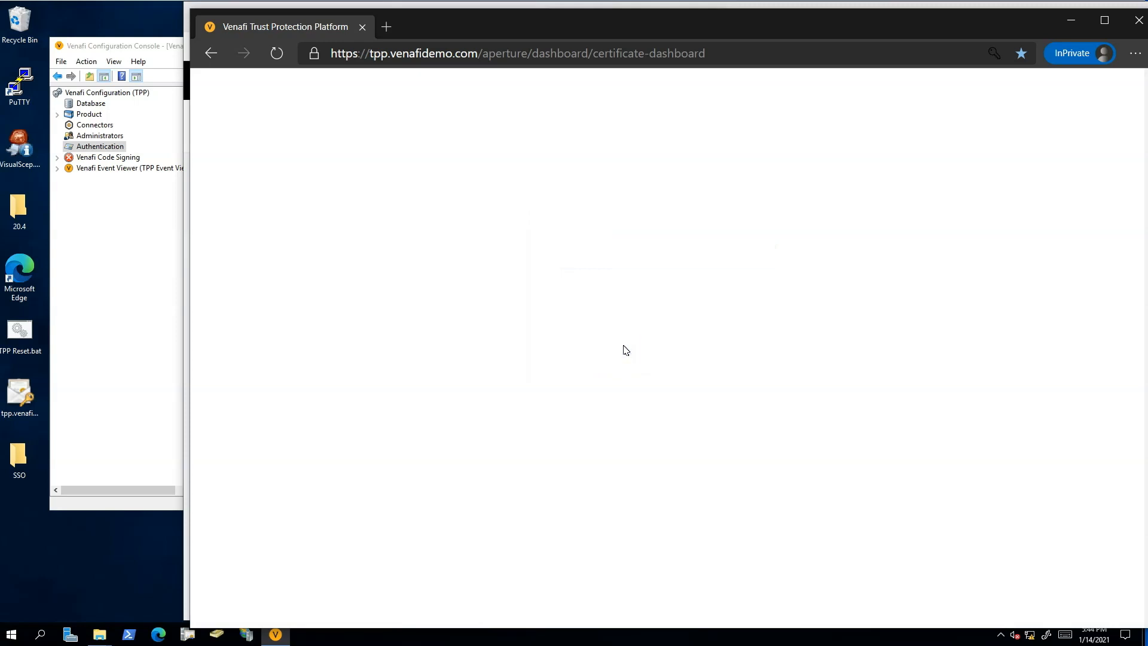
{"action": "left_click", "coordinate": [1120, 89]}
{"action": "left_click", "coordinate": [1048, 279]}
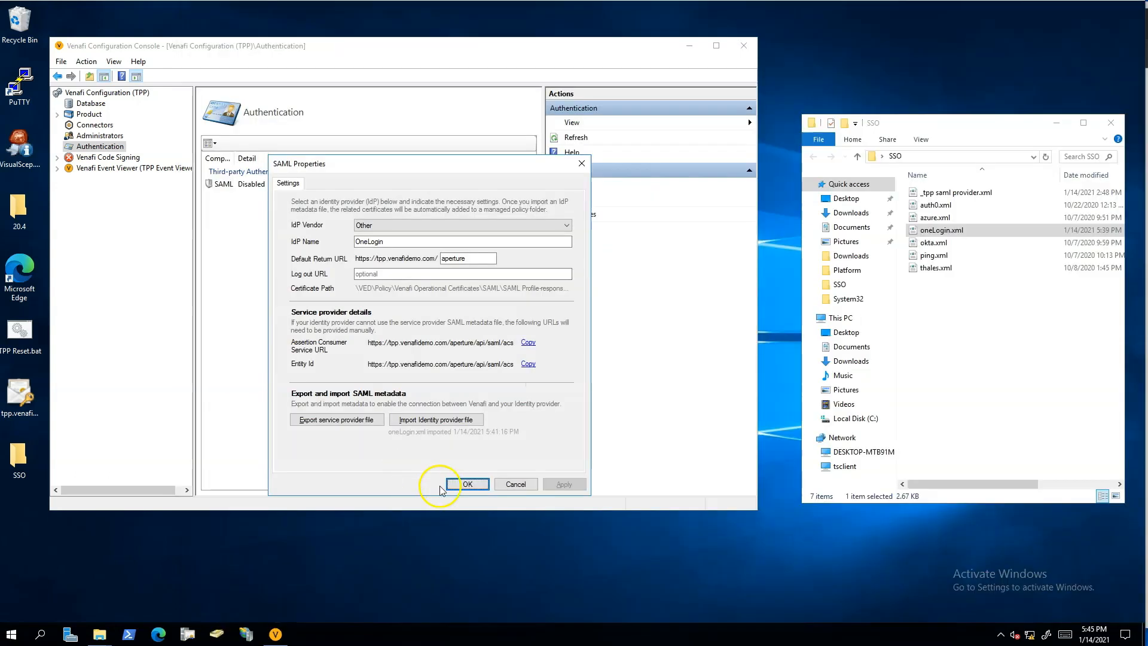
- Accept the SAML properties in the Venafi Configuration Console and enable SAML authentication
{"action": "left_click", "coordinate": [469, 483]}
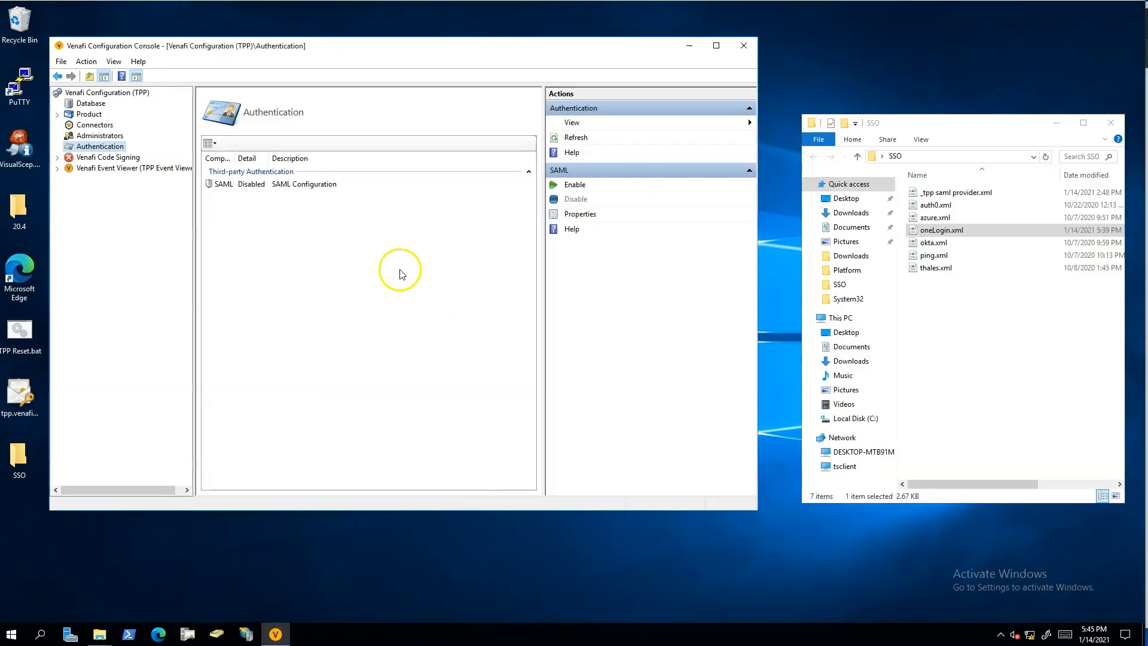
{"action": "left_click", "coordinate": [258, 187]}
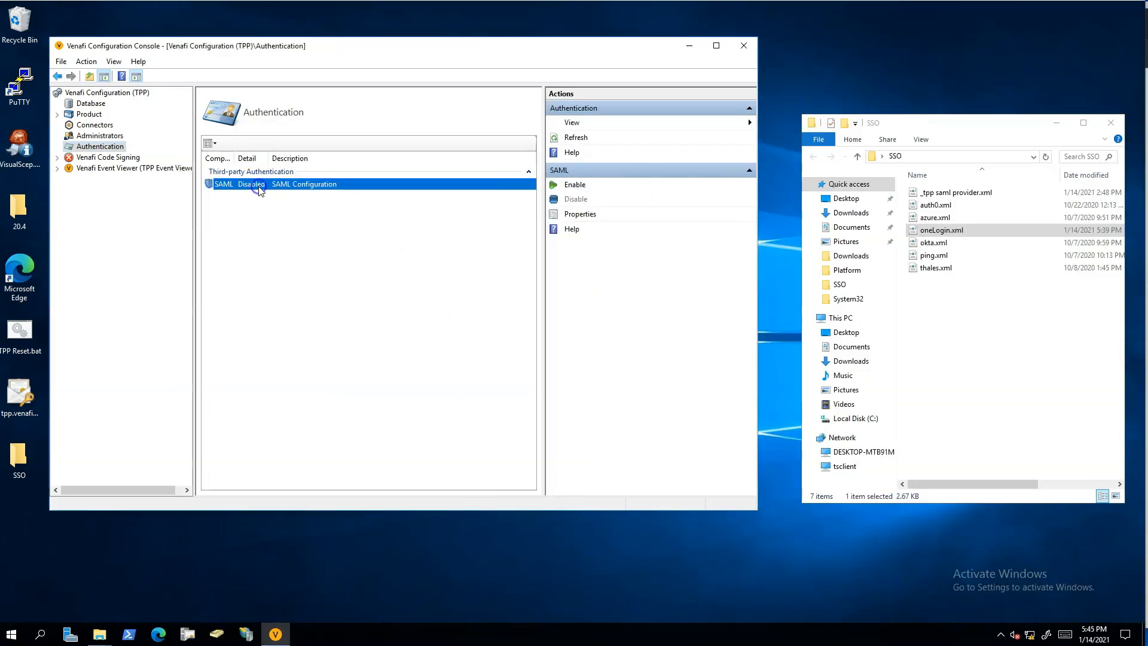
{"action": "left_click", "coordinate": [573, 184]}
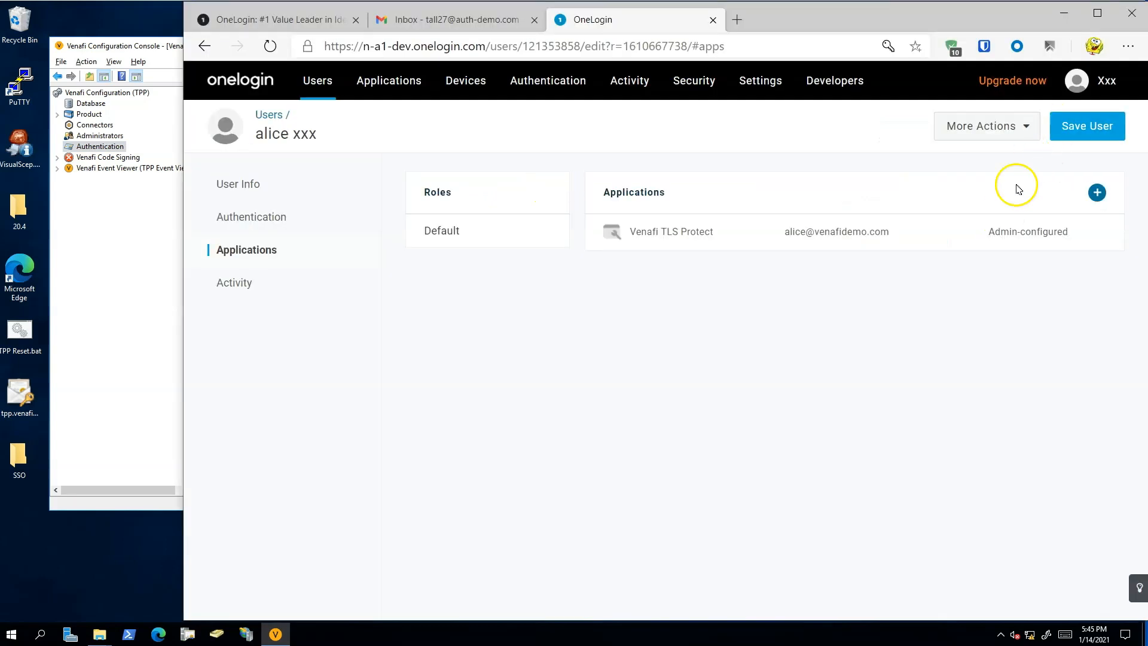
- In a new InPrivate window, open the Venafidemo site and sign in through OneLogin with the new user's username and password
{"action": "left_click", "coordinate": [1129, 46]}
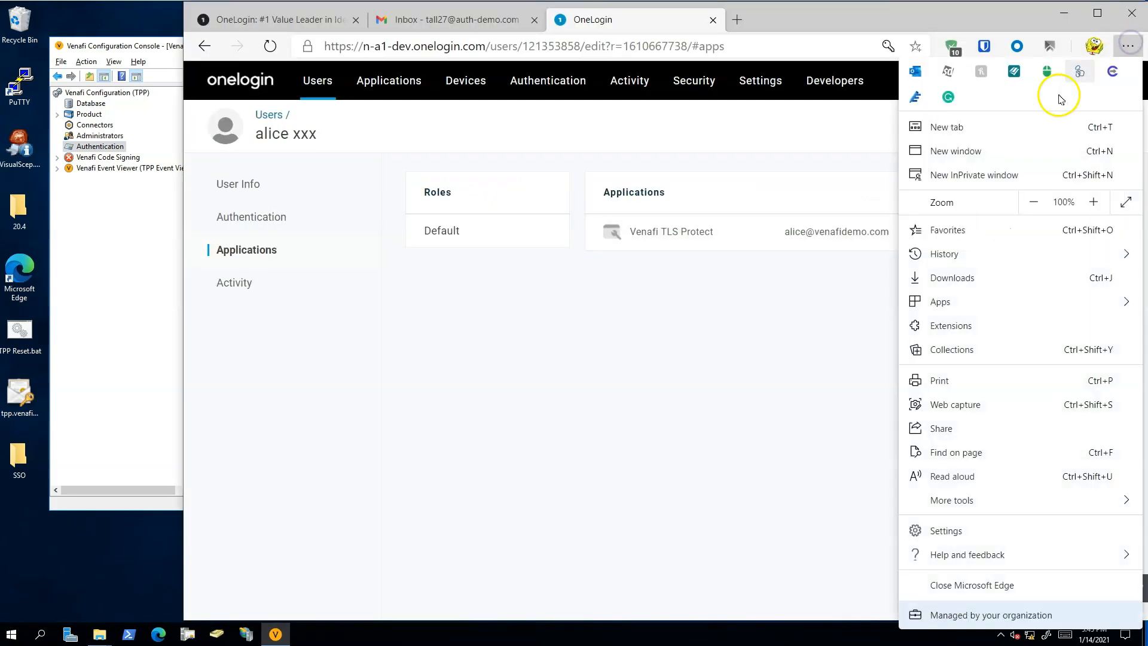
{"action": "left_click", "coordinate": [992, 176]}
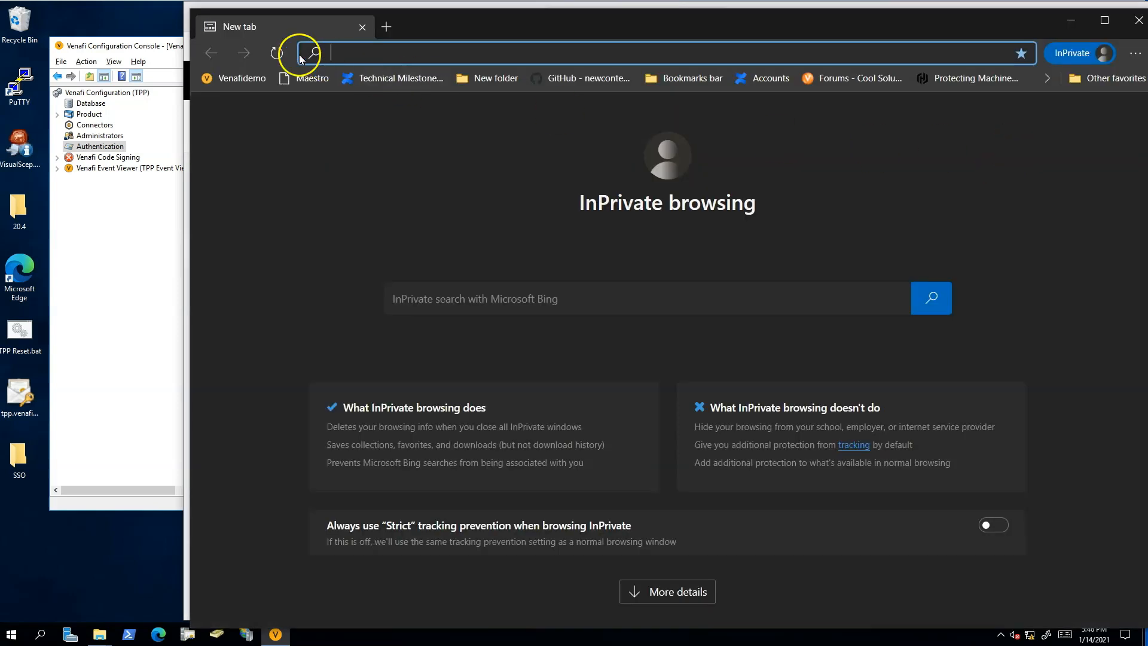
{"action": "left_click", "coordinate": [235, 77]}
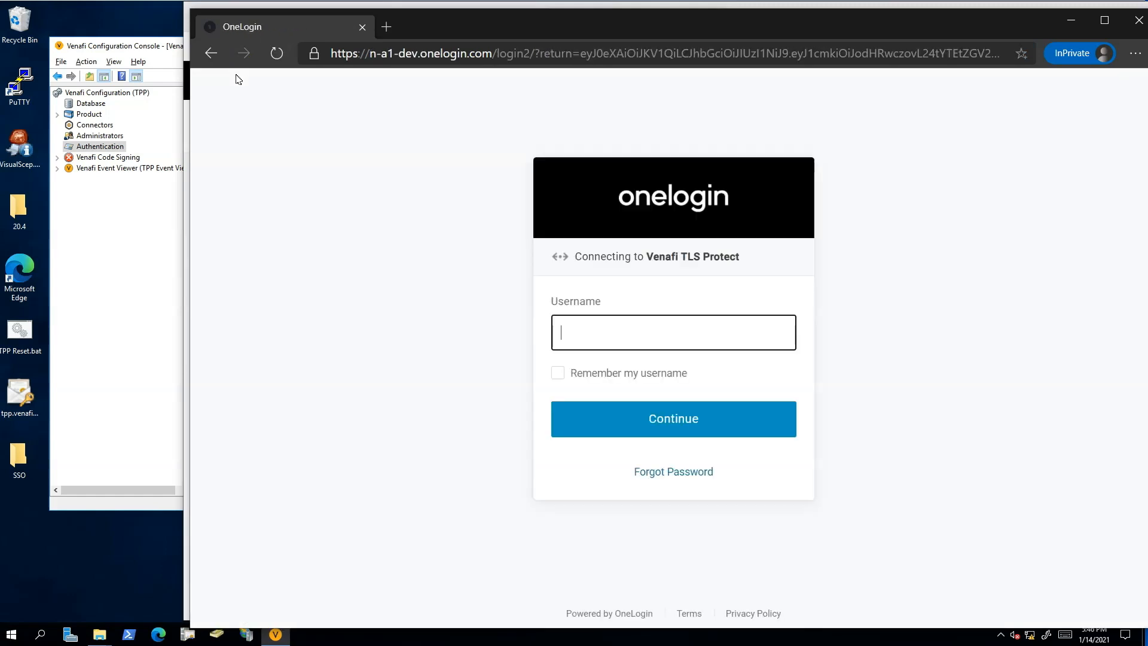
{"action": "type", "text": "alice"}
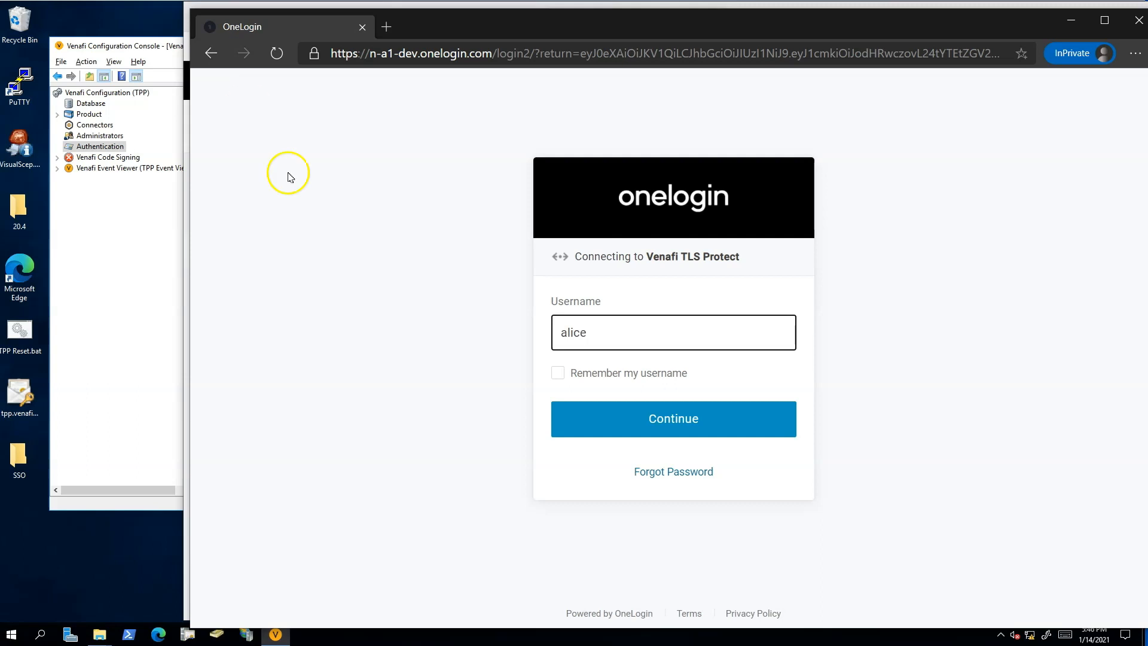
{"action": "left_click", "coordinate": [661, 412]}
{"action": "left_click", "coordinate": [674, 410]}
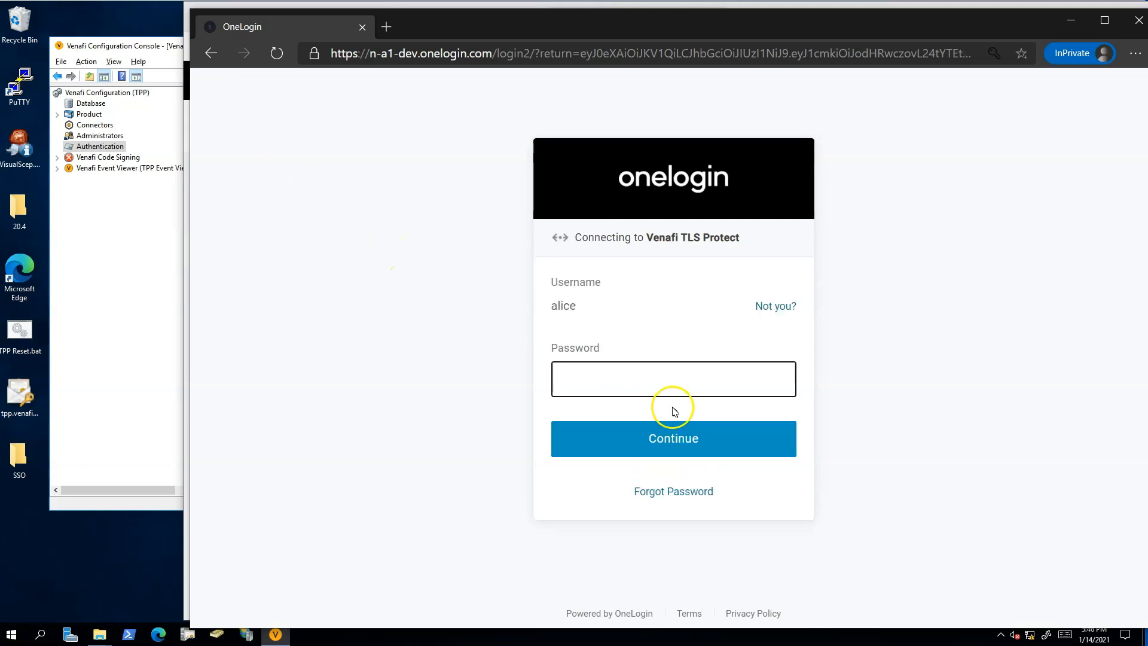
{"action": "key", "text": "Return"}
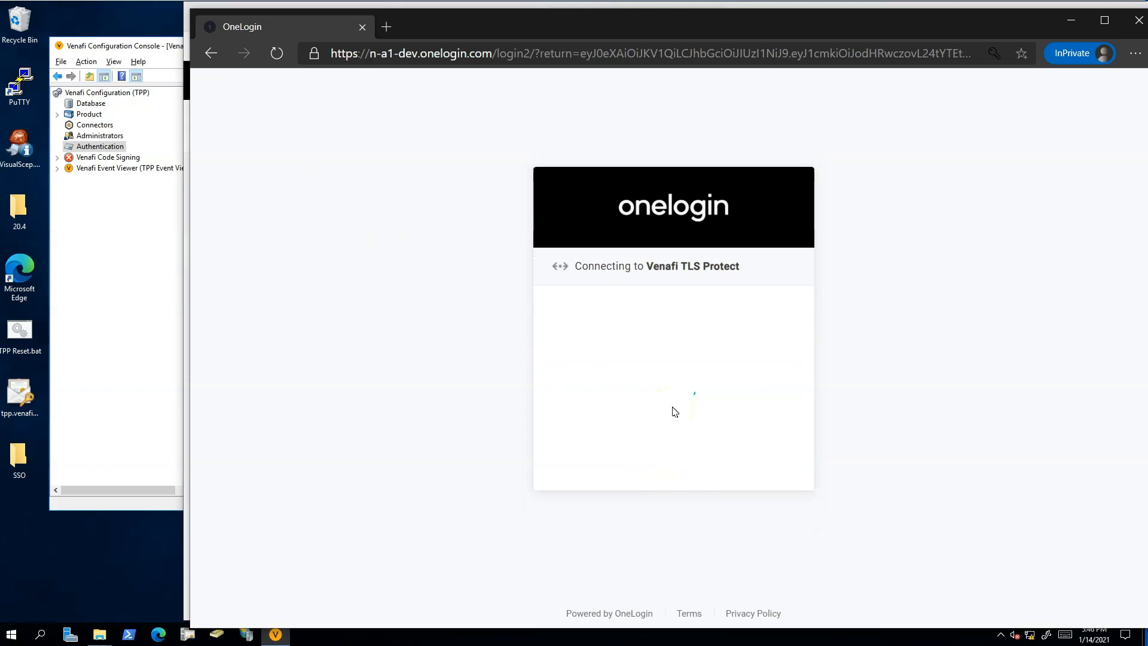